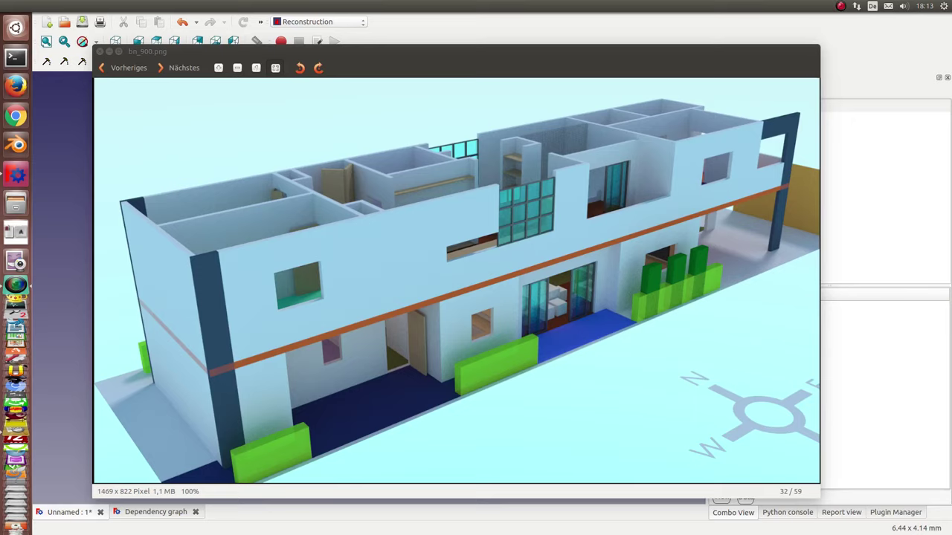
# Step: Move the bn_900.png render viewer off-screen to reveal FreeCAD's Reconstruction model tree
pyautogui.moveTo(398, 53); pyautogui.dragTo(951, 426)
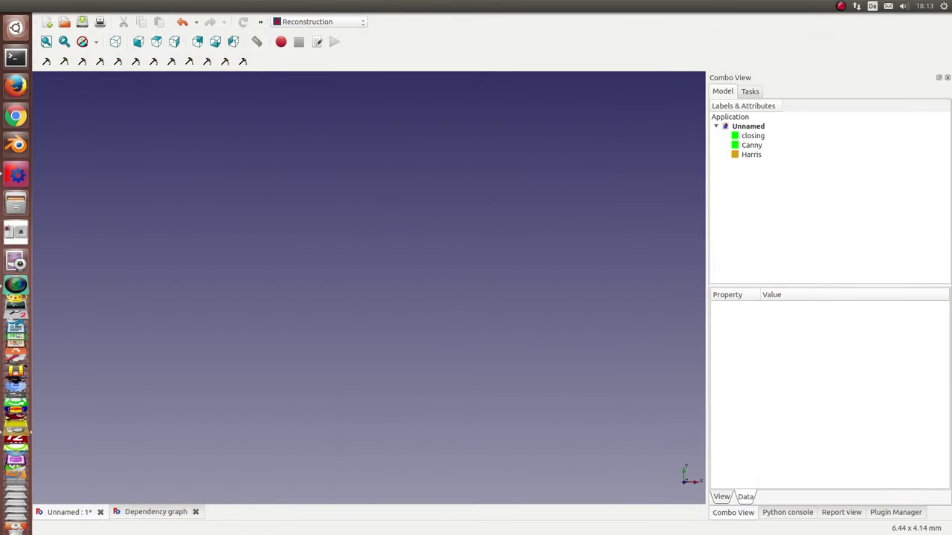
# Step: Select the Canny filter and render its edge preview of the building
pyautogui.click(750, 146)
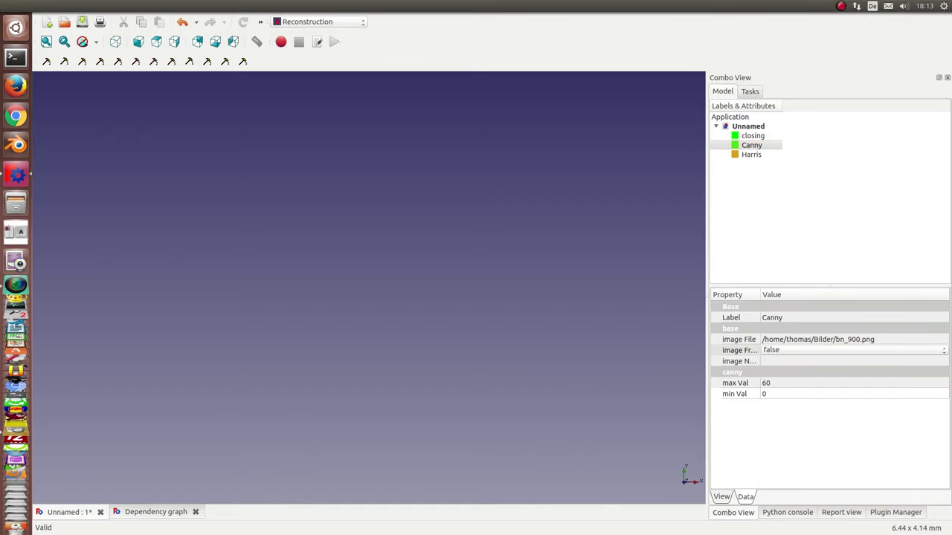
pyautogui.moveTo(759, 104); pyautogui.dragTo(788, 73)
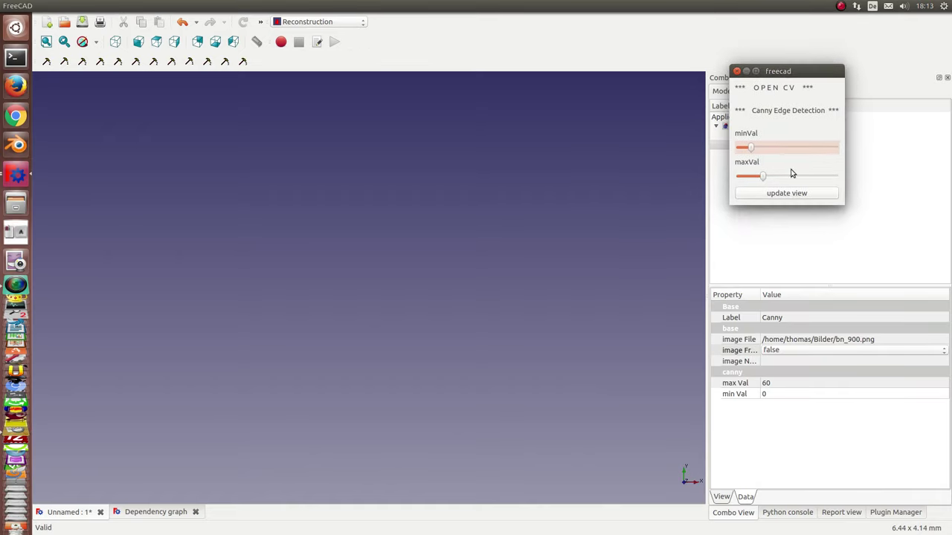
pyautogui.click(795, 195)
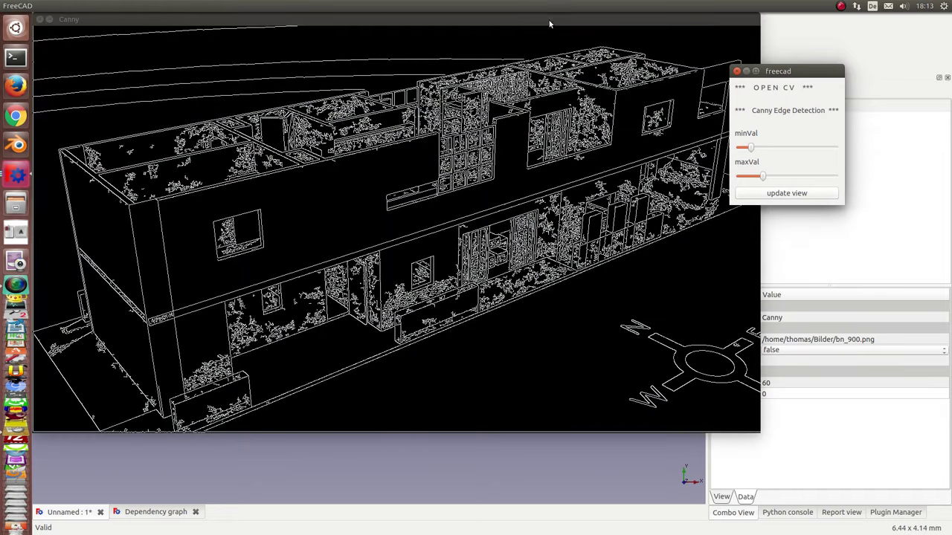
pyautogui.moveTo(550, 23); pyautogui.dragTo(568, 52)
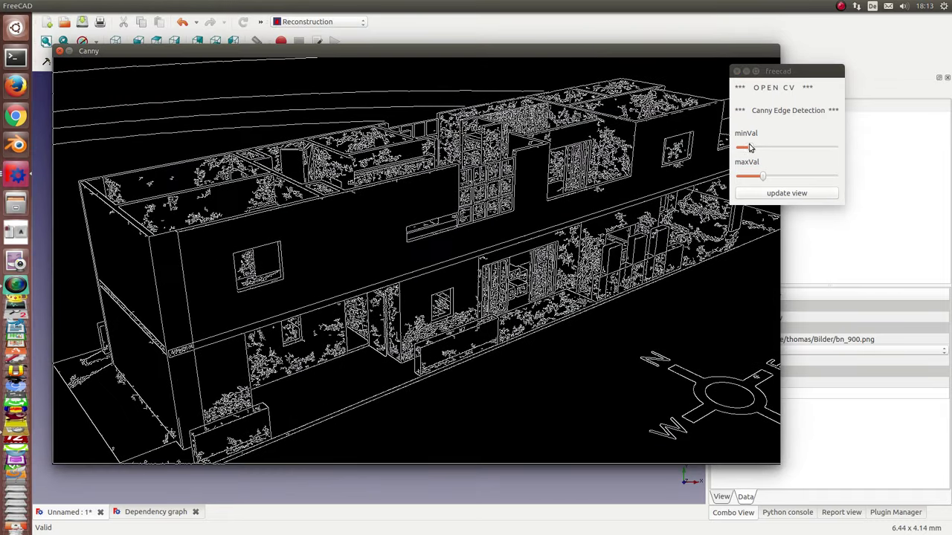
# Step: Lower Canny's minVal to 0, fine-tune maxVal, close the dialog, and select closing
pyautogui.moveTo(767, 178); pyautogui.dragTo(796, 178)
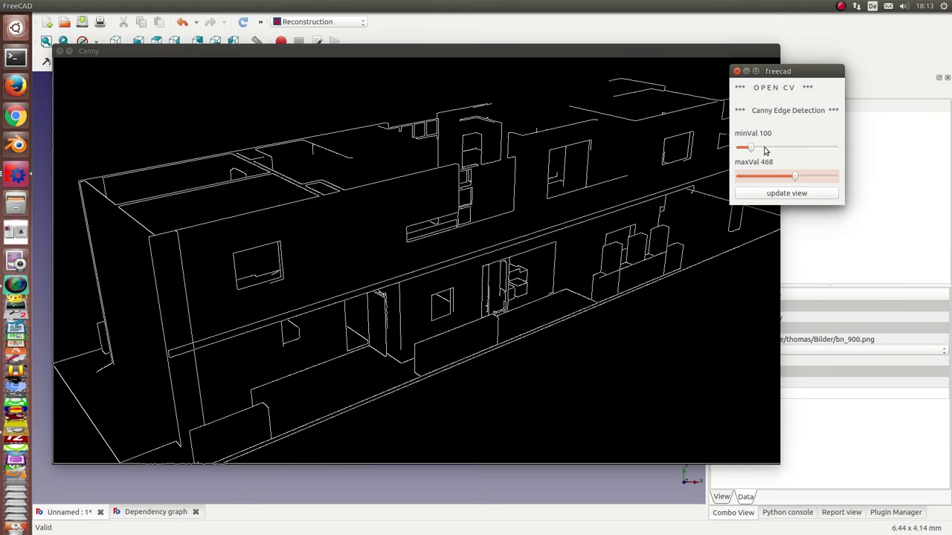
pyautogui.moveTo(751, 148); pyautogui.dragTo(734, 148)
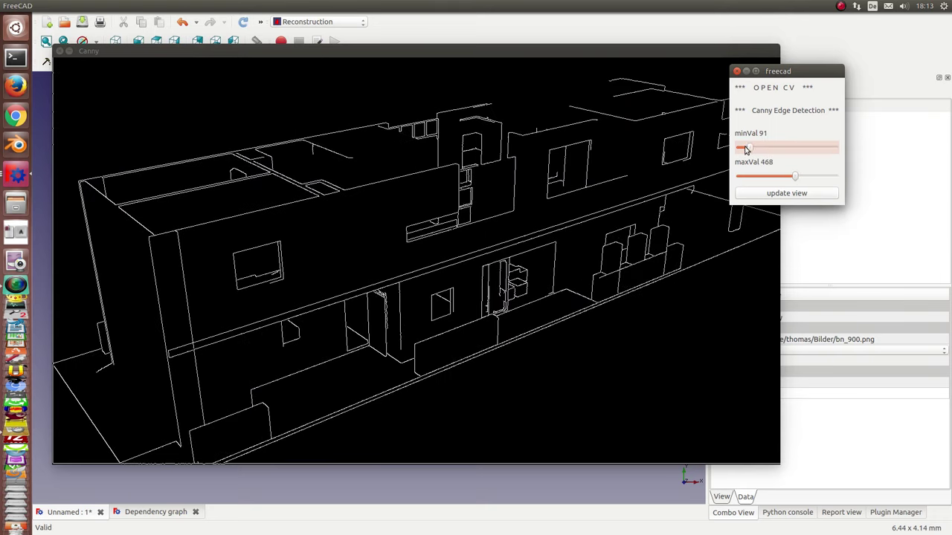
pyautogui.moveTo(794, 178); pyautogui.dragTo(747, 179)
pyautogui.moveTo(331, 54)
pyautogui.mouseDown()
pyautogui.moveTo(346, 125)
pyautogui.moveTo(328, 138)
pyautogui.mouseUp()
pyautogui.click(796, 75)
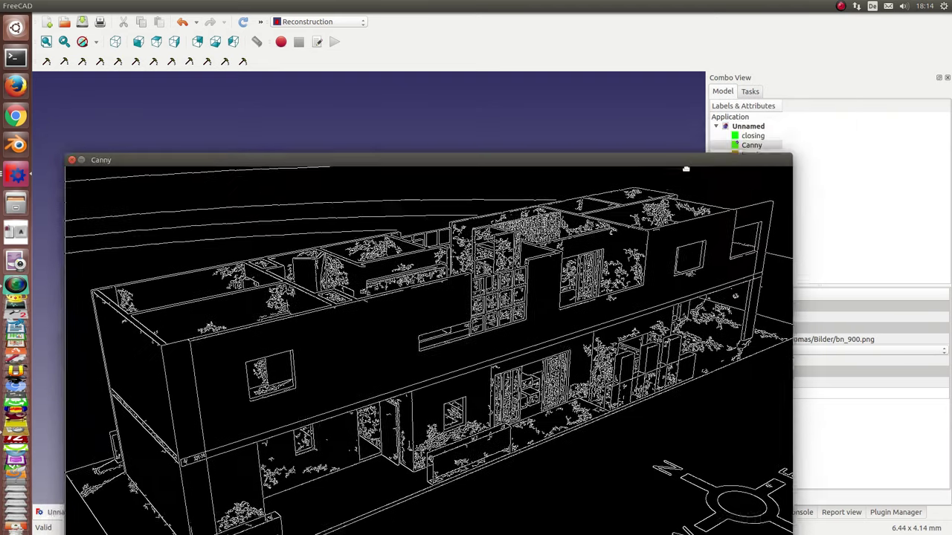
pyautogui.click(753, 136)
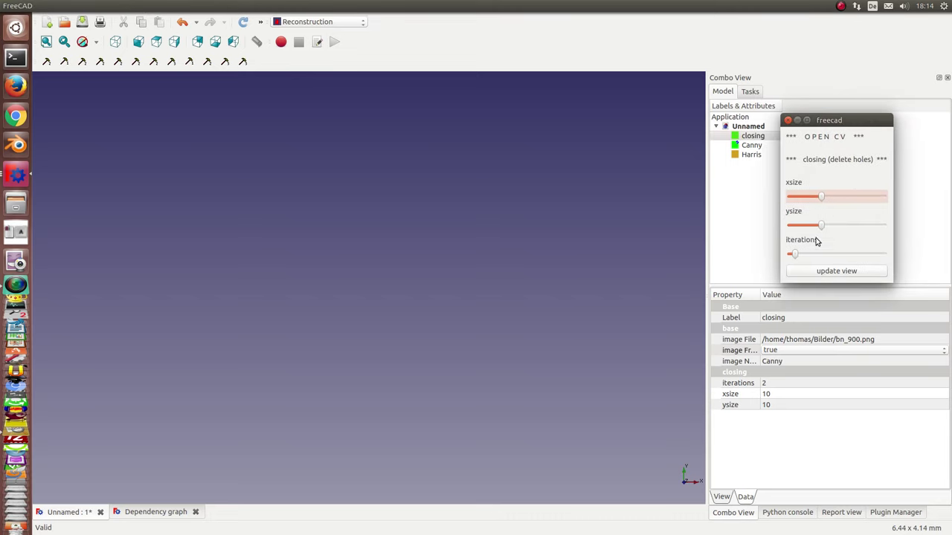
# Step: Render the closing preview and set its xsize to 10 and ysize to 4
pyautogui.click(830, 272)
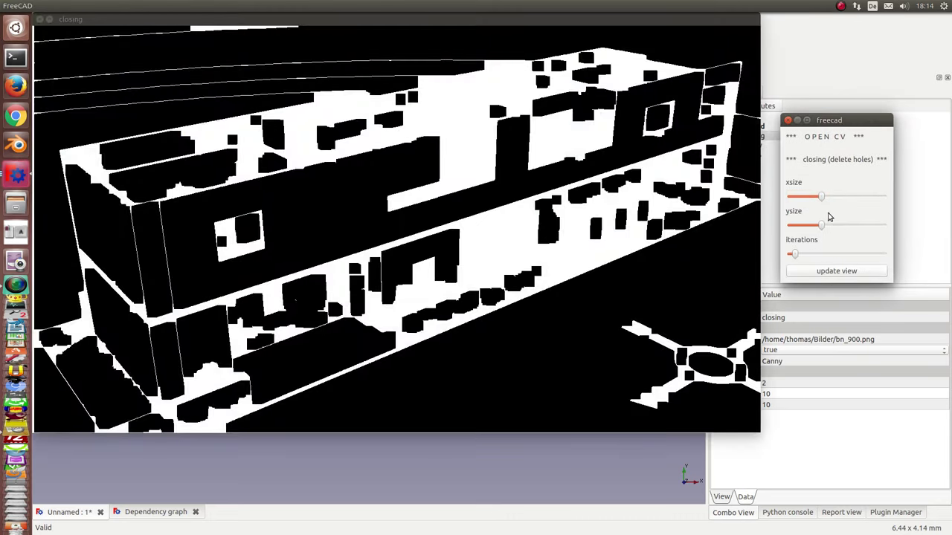
pyautogui.moveTo(820, 198); pyautogui.dragTo(781, 199)
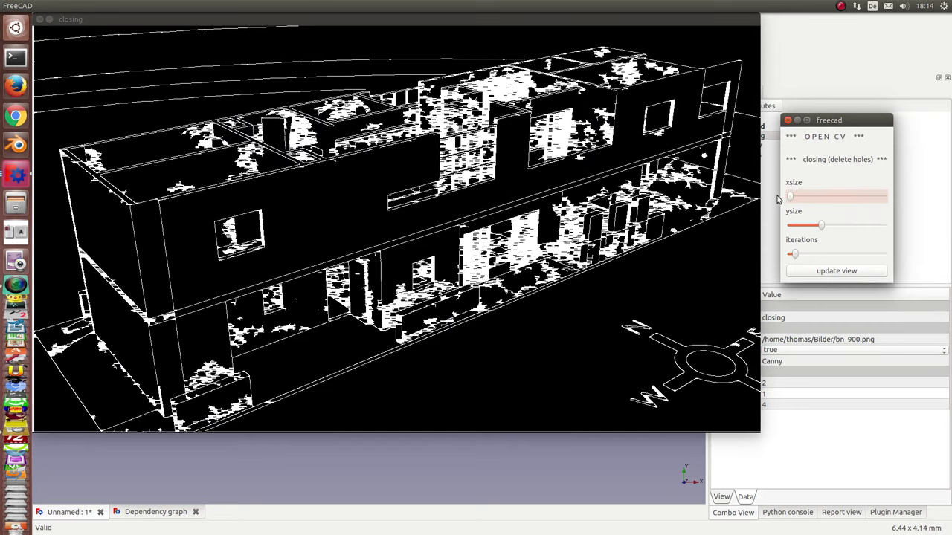
pyautogui.moveTo(822, 226); pyautogui.dragTo(776, 224)
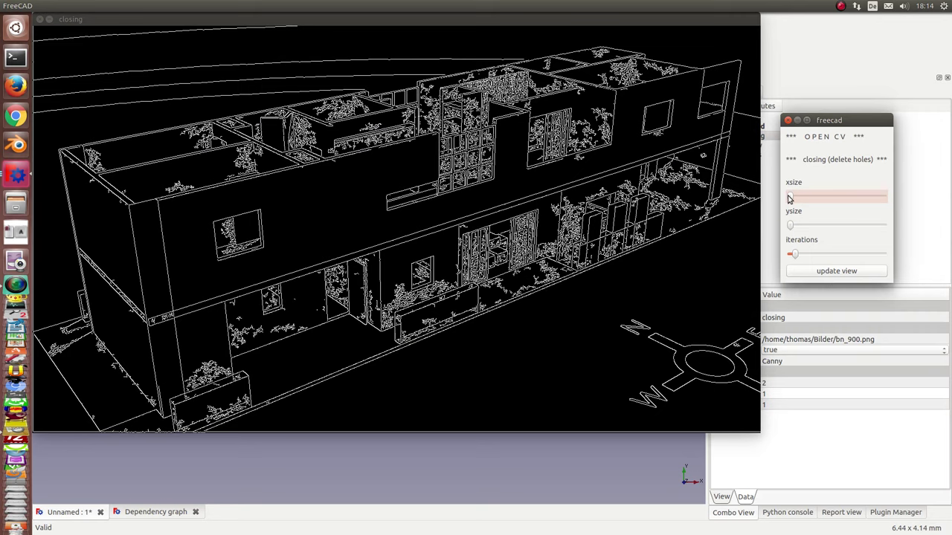
pyautogui.scroll(2, 790, 200)
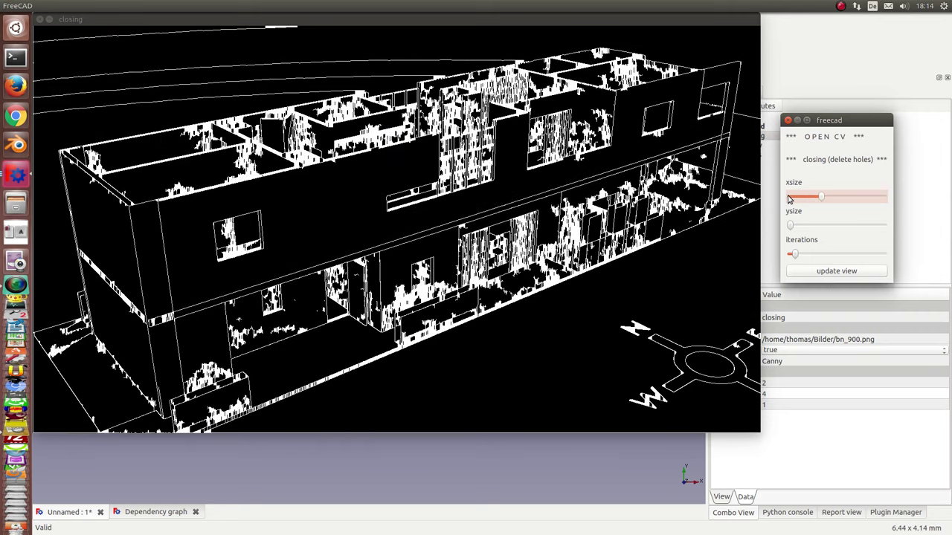
pyautogui.scroll(3, 790, 199)
pyautogui.scroll(2, 790, 199)
pyautogui.scroll(1, 790, 199)
pyautogui.scroll(1, 790, 199)
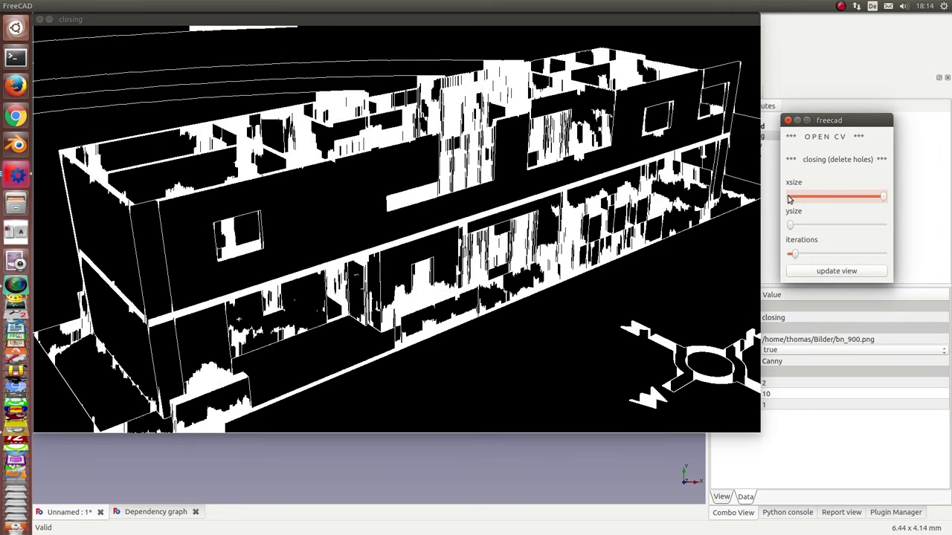
pyautogui.scroll(2, 794, 226)
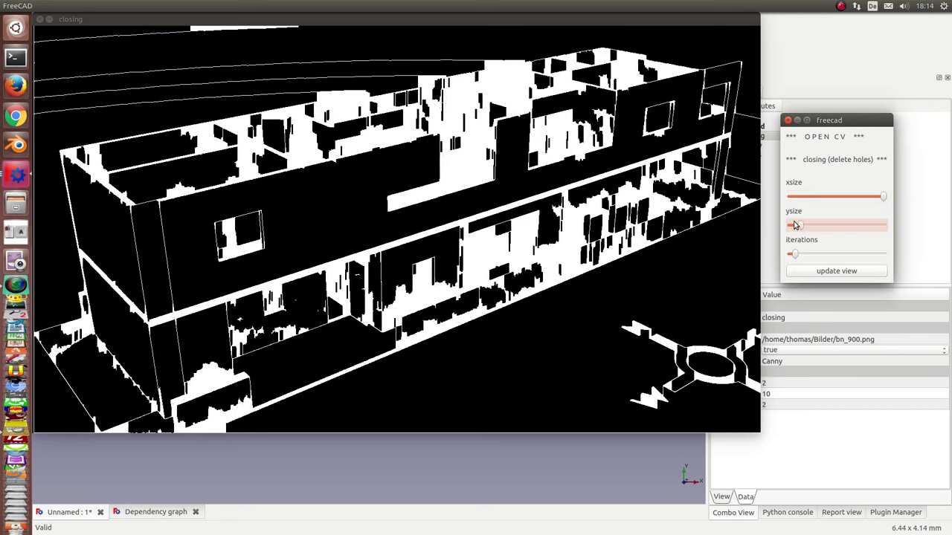
pyautogui.scroll(1, 796, 225)
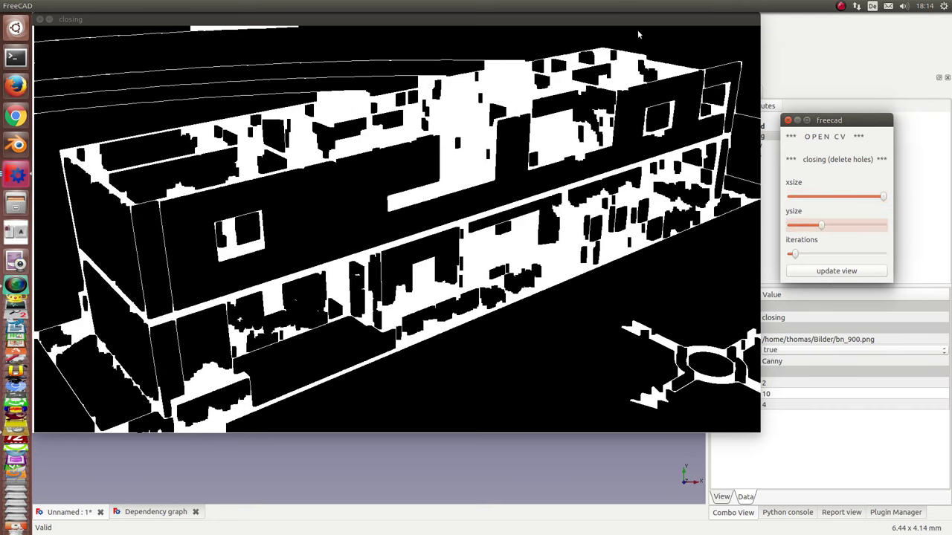
# Step: Move the closing preview off-screen and close the closing settings dialog
pyautogui.moveTo(633, 20); pyautogui.dragTo(951, 323)
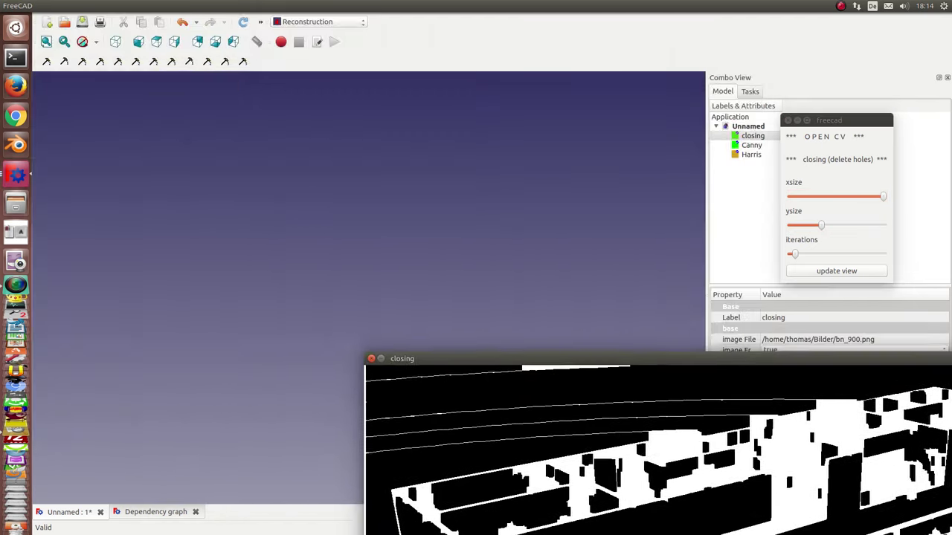
pyautogui.moveTo(588, 322); pyautogui.dragTo(951, 327)
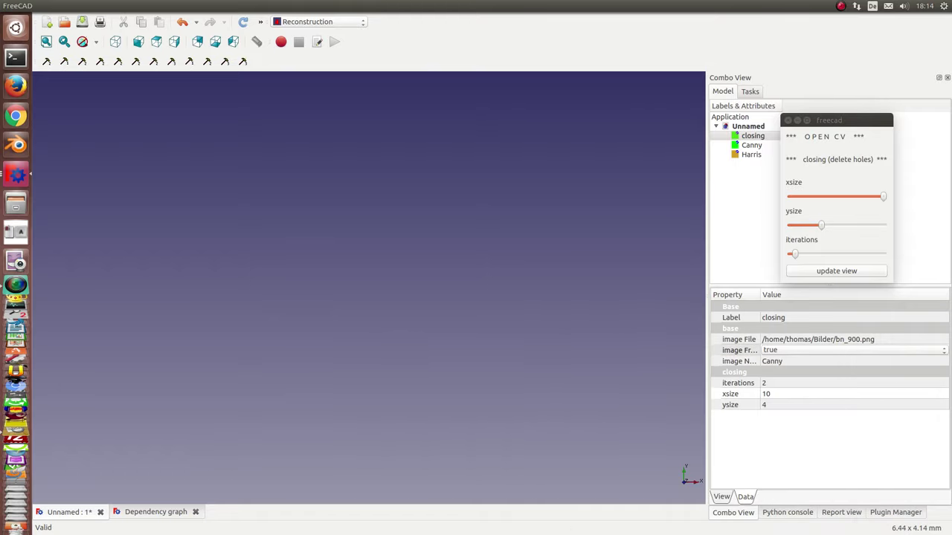
pyautogui.click(788, 120)
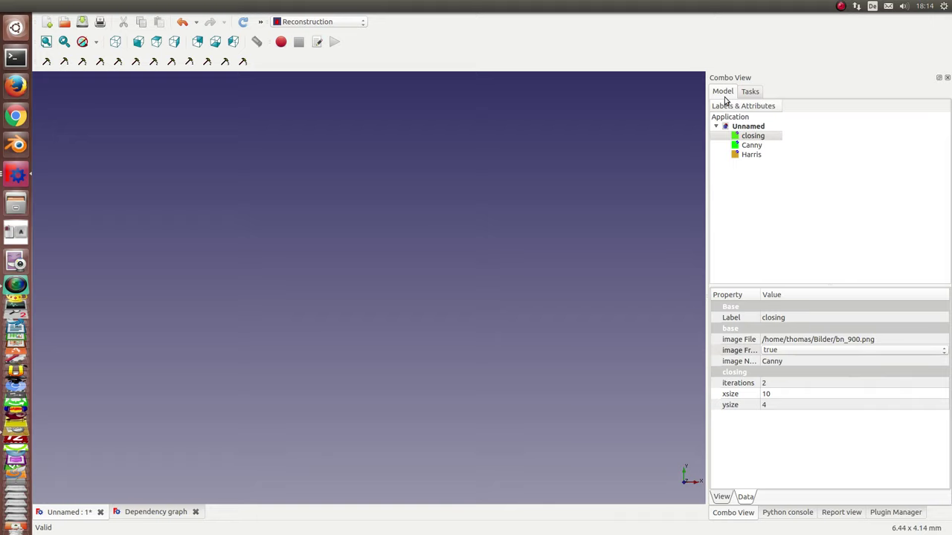
# Step: Open the Harris corner settings and reduce its ksize to 0, keeping block size 2
pyautogui.click(749, 157)
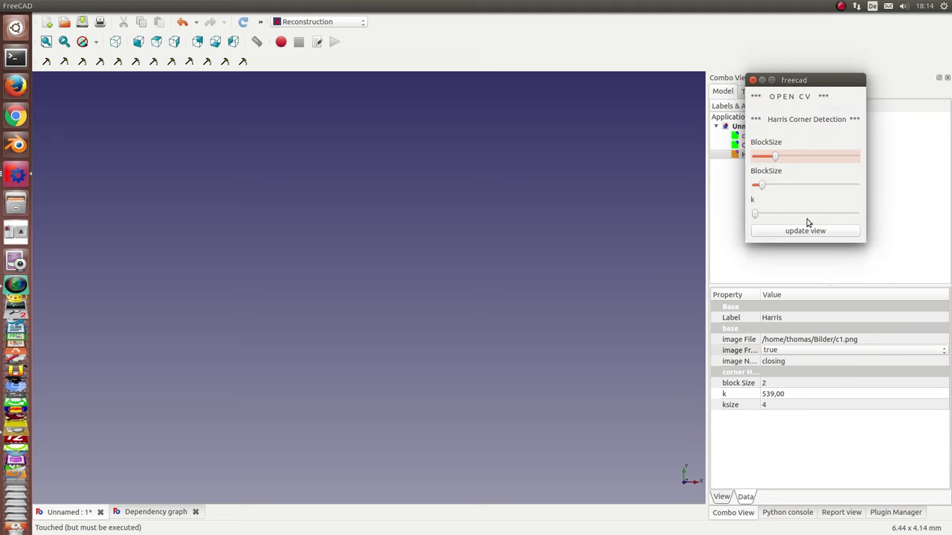
pyautogui.click(809, 233)
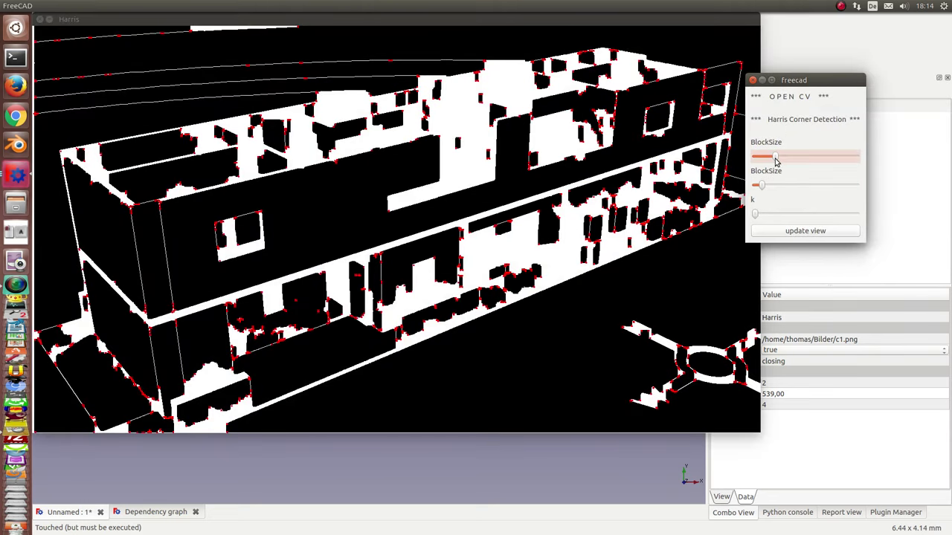
pyautogui.click(782, 157)
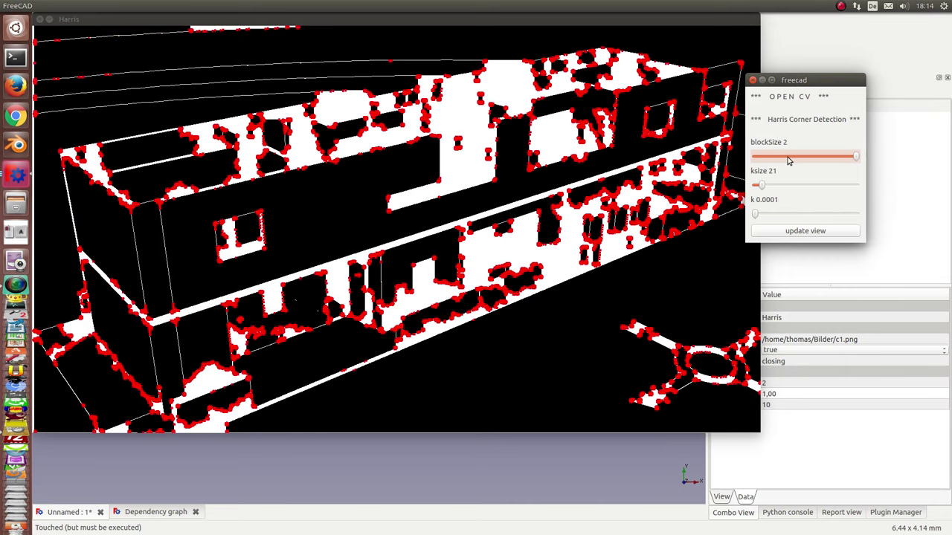
pyautogui.press('Left')
pyautogui.press('Left')
pyautogui.press('Left')
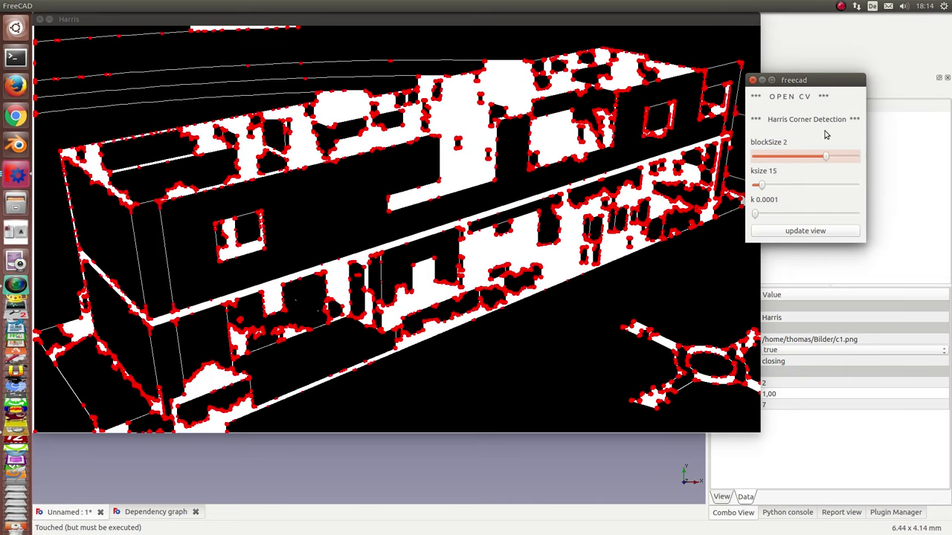
pyautogui.press('Left')
pyautogui.press('Left')
pyautogui.press('Left')
pyautogui.press('Left')
pyautogui.press('Left')
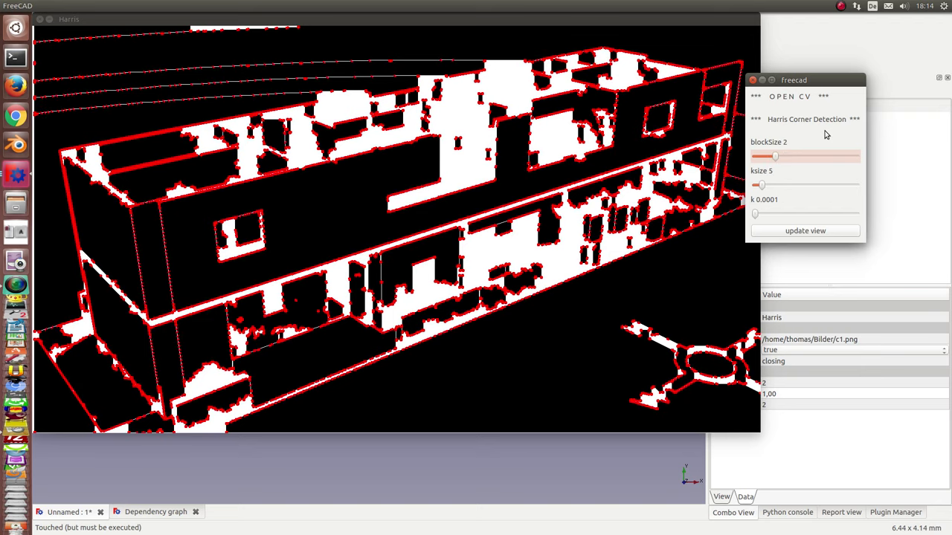
pyautogui.press('Left')
pyautogui.press('Left')
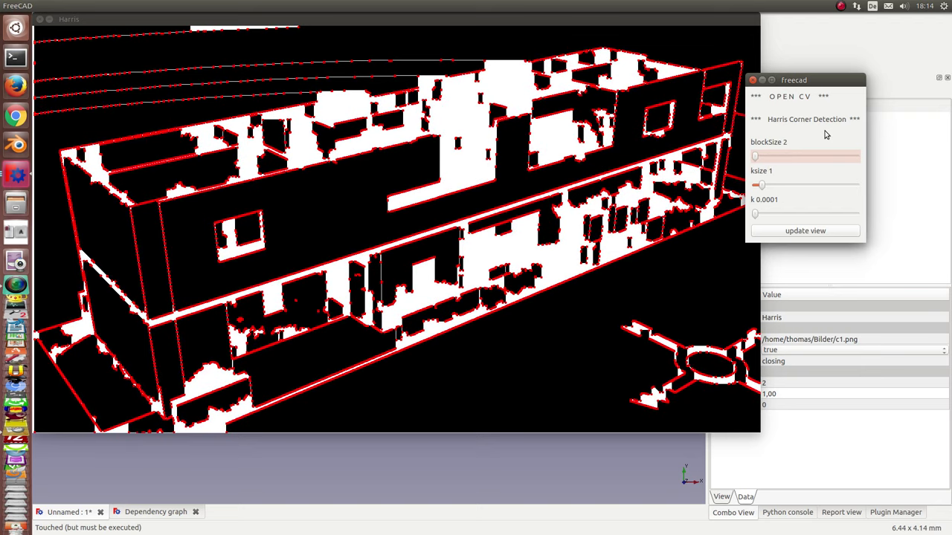
# Step: Move the Harris preview out of the way and close the parameter dialog
pyautogui.moveTo(498, 19); pyautogui.dragTo(556, 72)
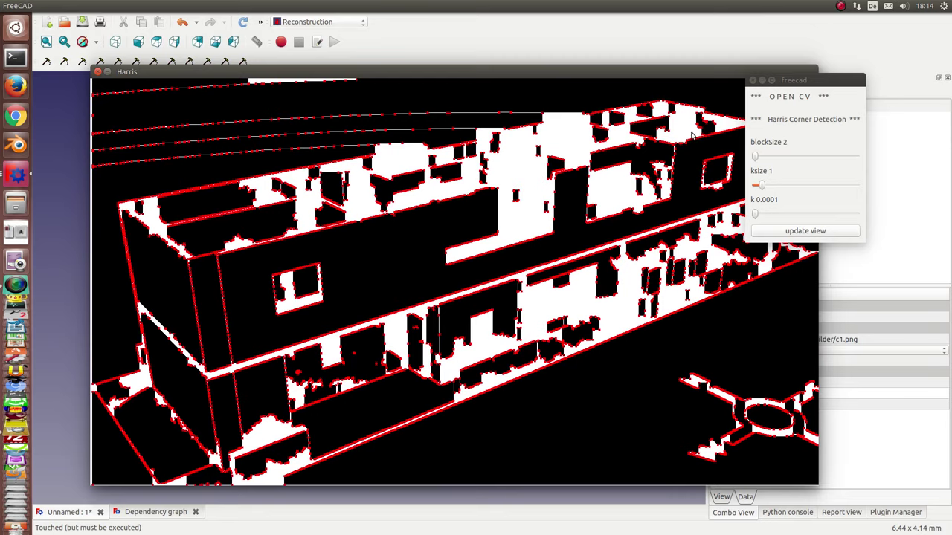
pyautogui.moveTo(485, 77); pyautogui.dragTo(944, 298)
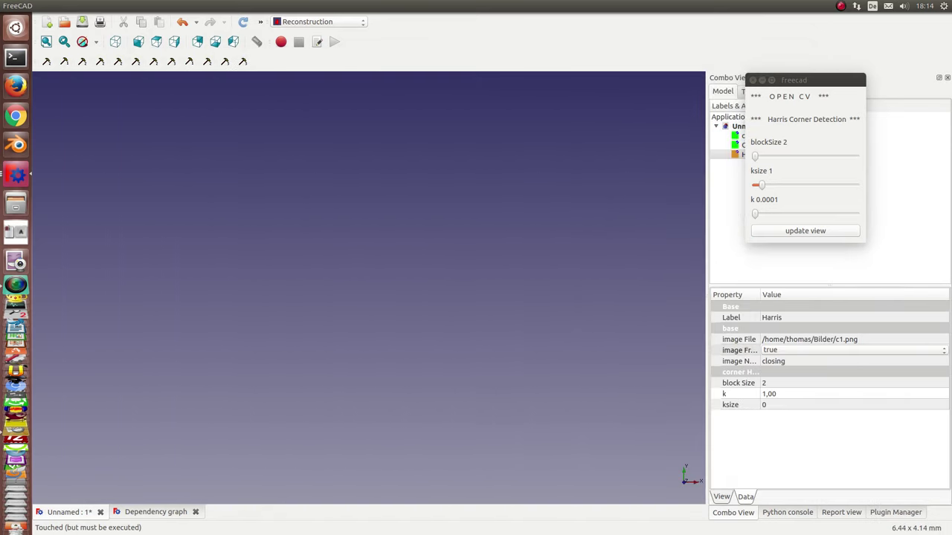
pyautogui.click(752, 80)
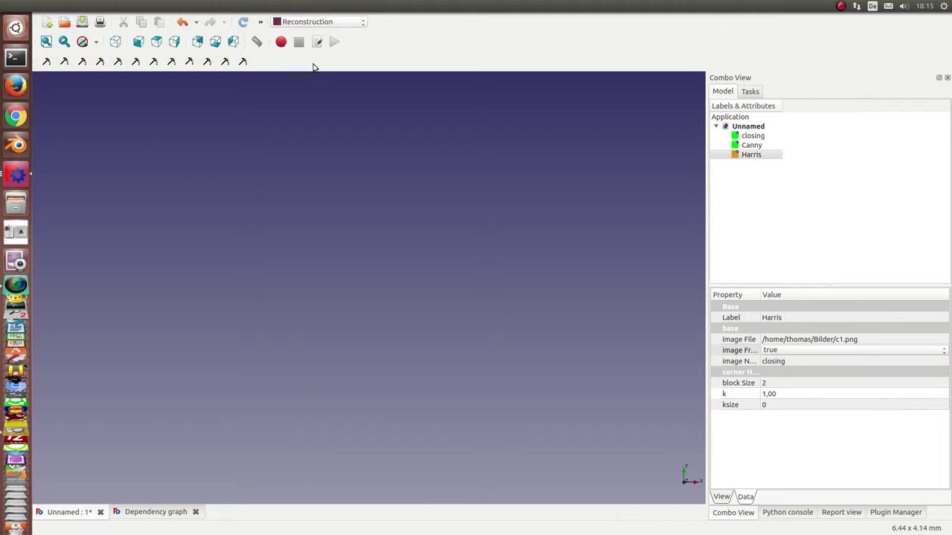
# Step: Show the Tools dependency graph, zoomed in on the Harris → closing → Canny chain
pyautogui.click(298, 156)
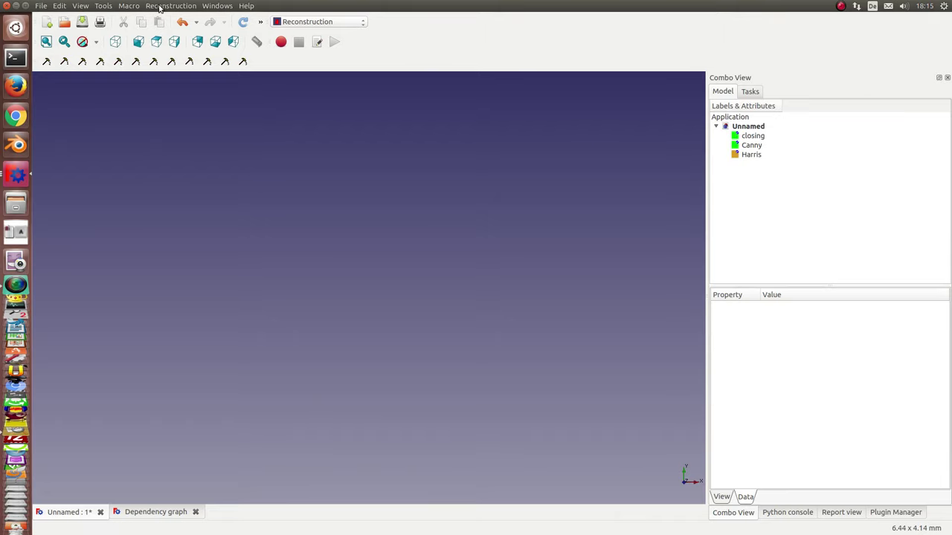
pyautogui.click(102, 6)
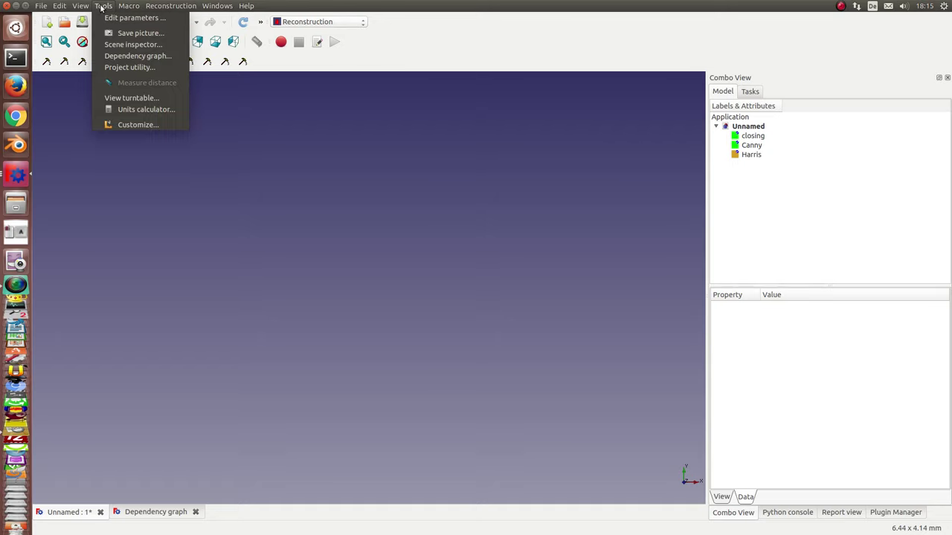
pyautogui.click(138, 57)
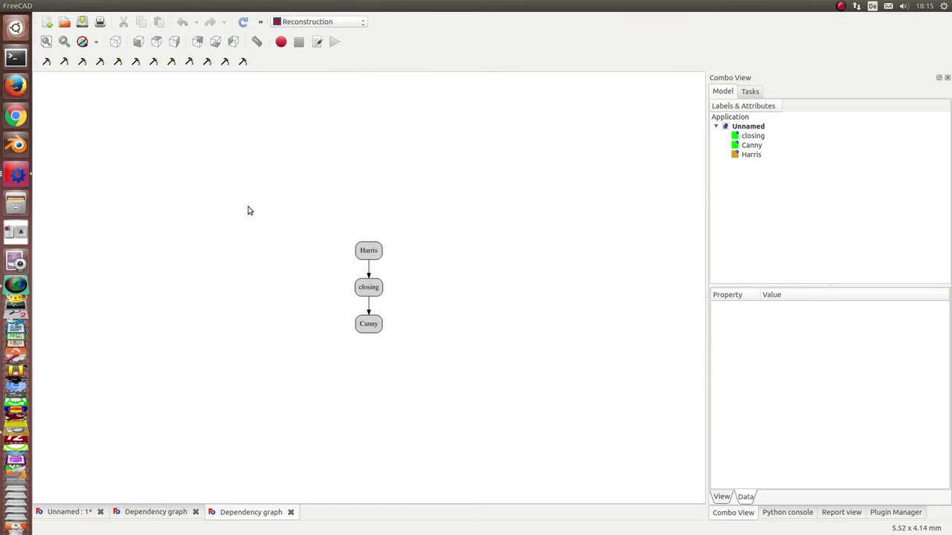
pyautogui.scroll(4, 252, 231)
pyautogui.scroll(1, 253, 235)
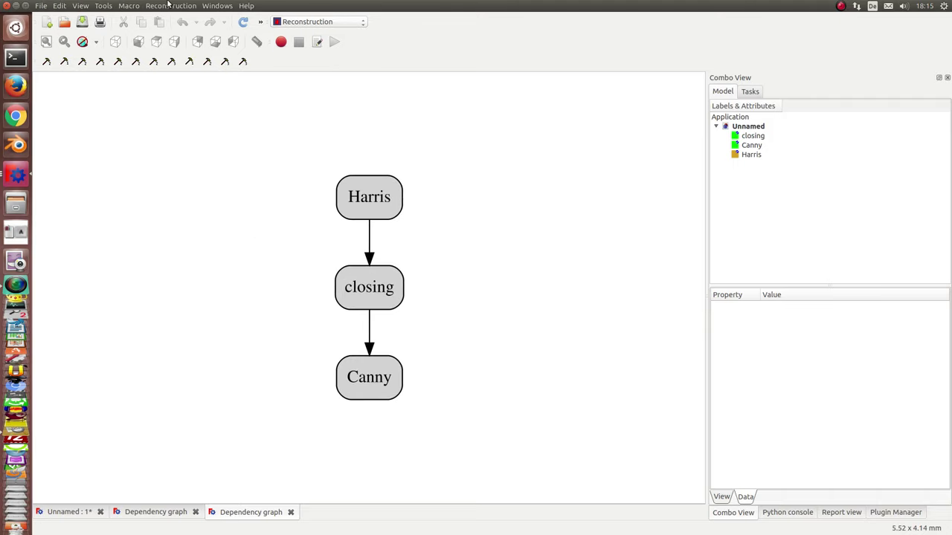
# Step: Add a Canny001 edge filter, render its bn_900.png edge preview, and rearrange the windows
pyautogui.click(166, 6)
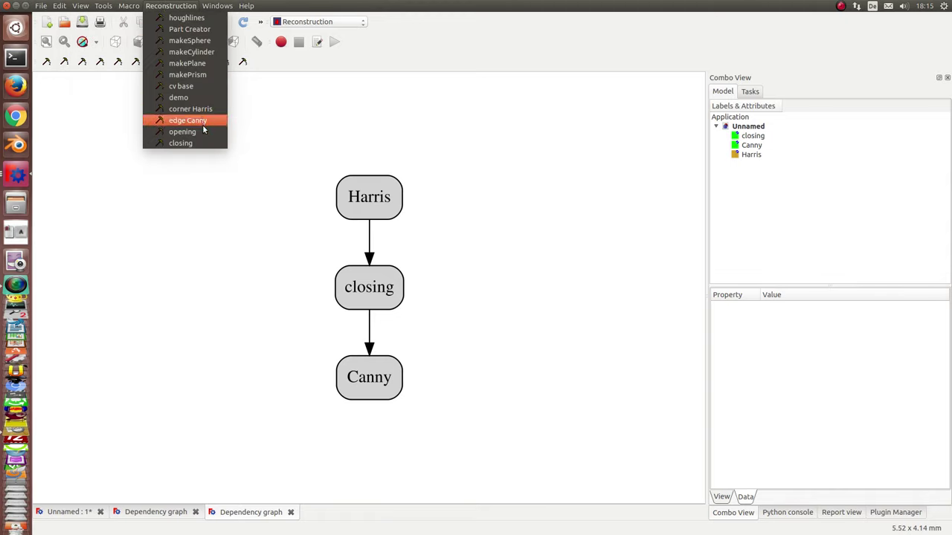
pyautogui.click(204, 121)
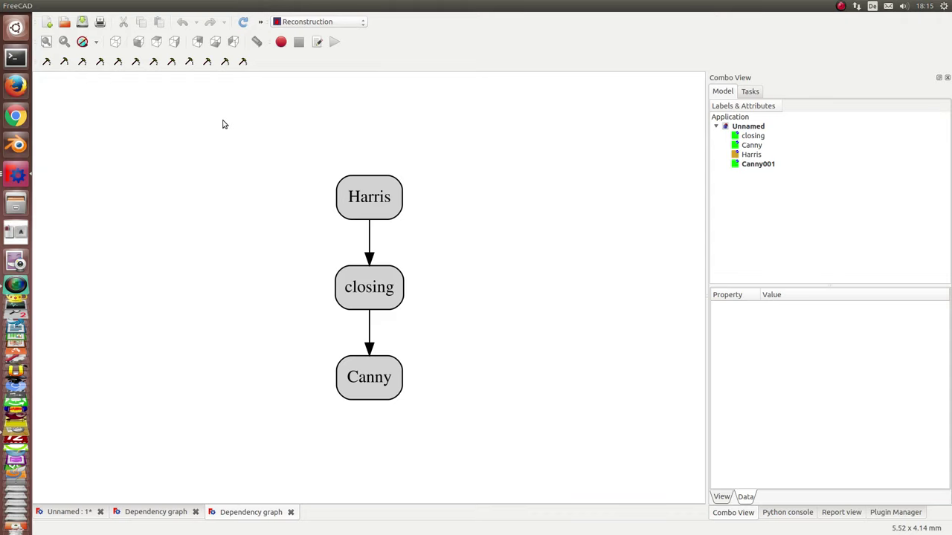
pyautogui.click(749, 165)
pyautogui.hotkey('ctrl', 'Tab')
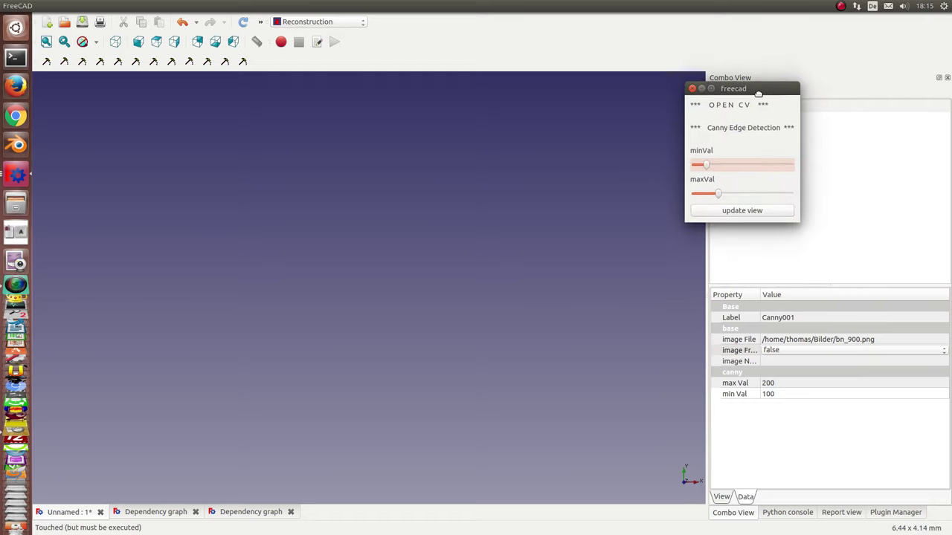
pyautogui.click(735, 211)
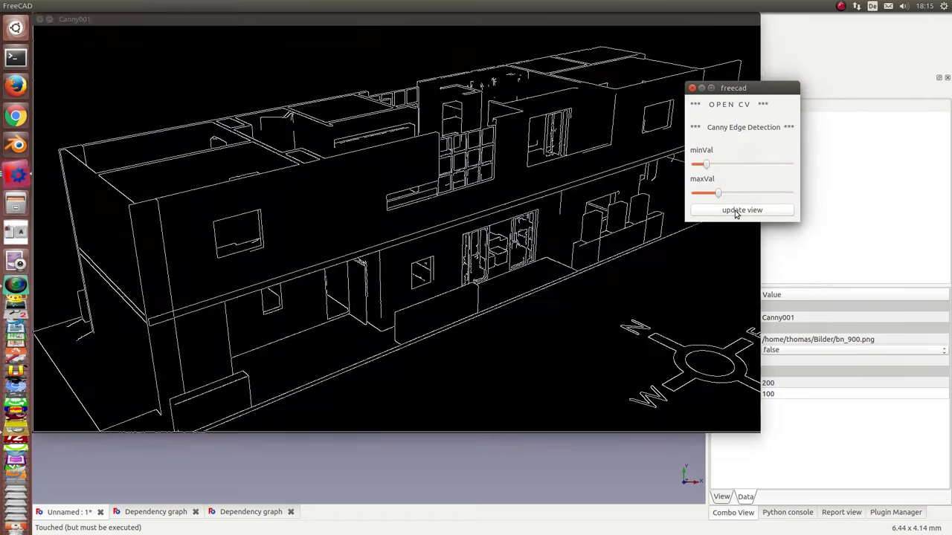
pyautogui.moveTo(738, 88); pyautogui.dragTo(872, 26)
pyautogui.moveTo(697, 26)
pyautogui.mouseDown()
pyautogui.moveTo(587, 52)
pyautogui.moveTo(553, 38)
pyautogui.mouseUp()
# Step: Change Canny001's source image file to bn_901.png
pyautogui.click(859, 339)
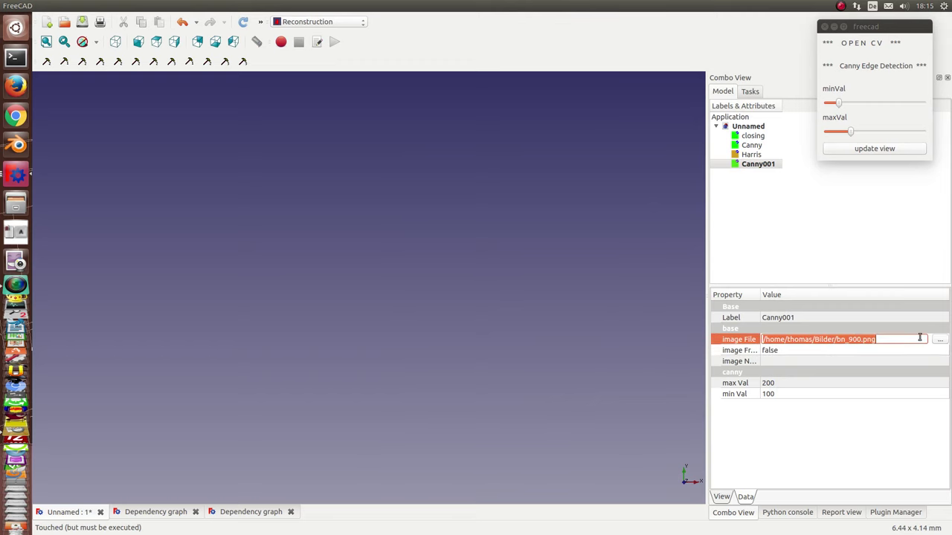
pyautogui.click(941, 340)
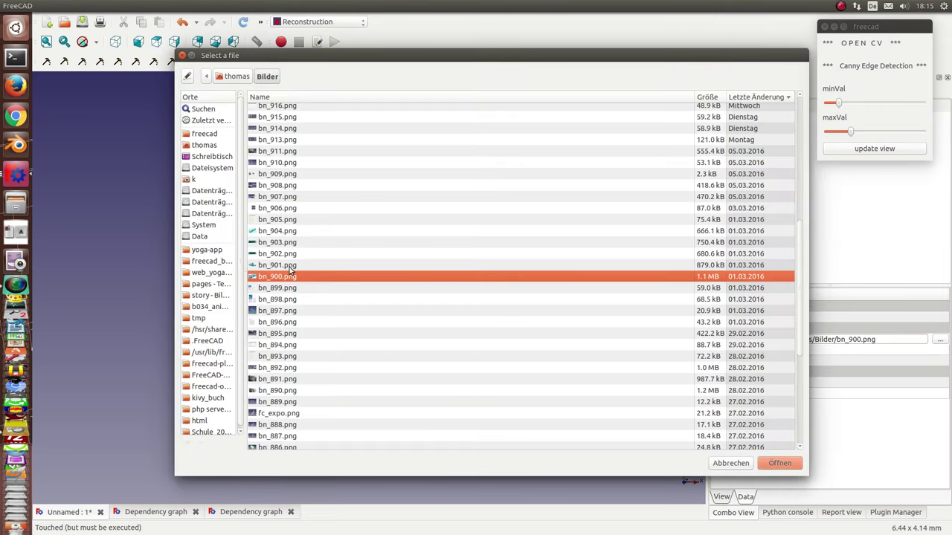
pyautogui.click(270, 266)
pyautogui.click(778, 462)
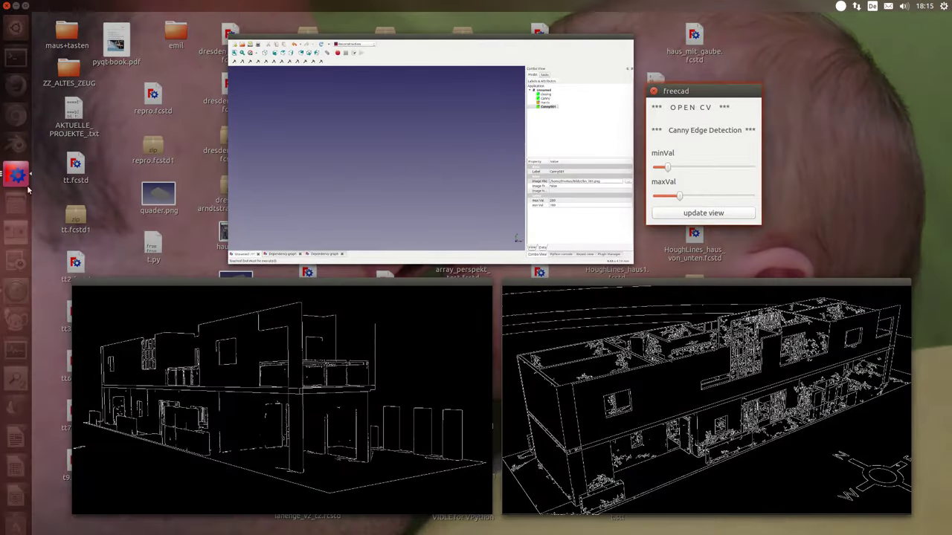
pyautogui.click(341, 363)
pyautogui.click(341, 364)
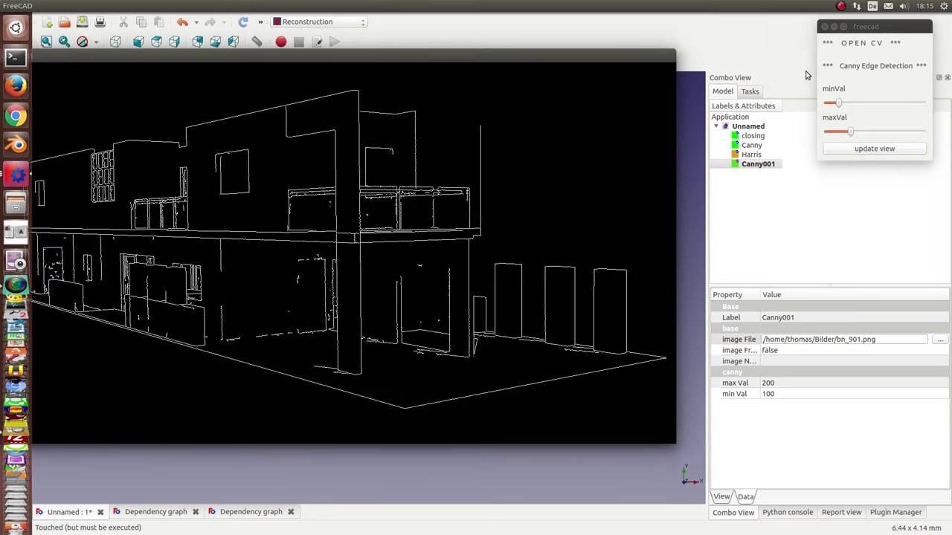
# Step: Set Canny001's min Val to 0, then close its preview and parameter dialog
pyautogui.click(845, 104)
pyautogui.moveTo(845, 104)
pyautogui.mouseDown()
pyautogui.moveTo(883, 131)
pyautogui.moveTo(844, 104)
pyautogui.moveTo(808, 105)
pyautogui.mouseUp()
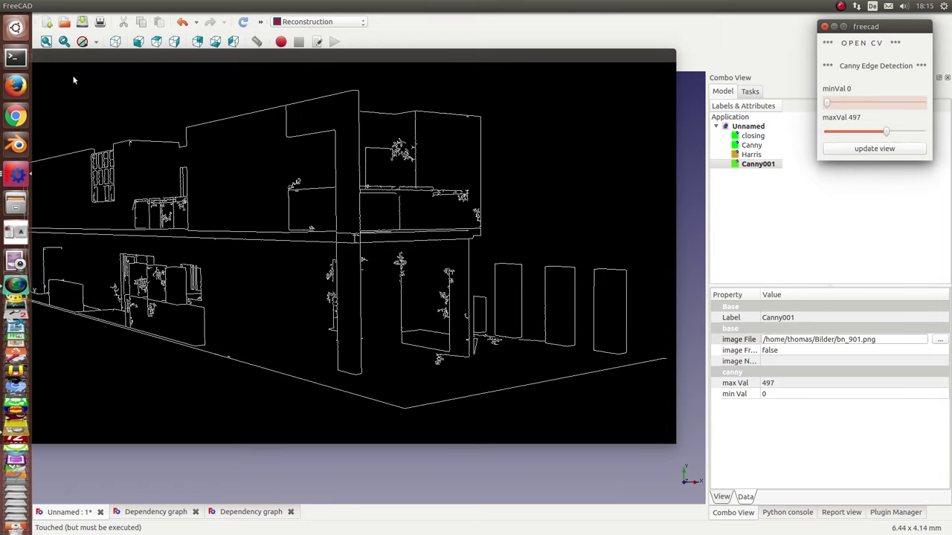
pyautogui.moveTo(121, 58); pyautogui.dragTo(212, 59)
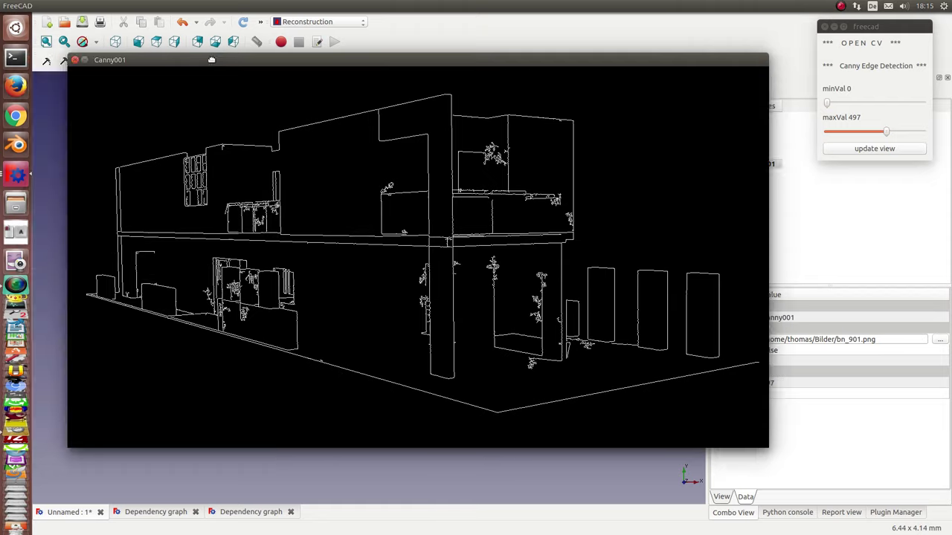
pyautogui.click(75, 60)
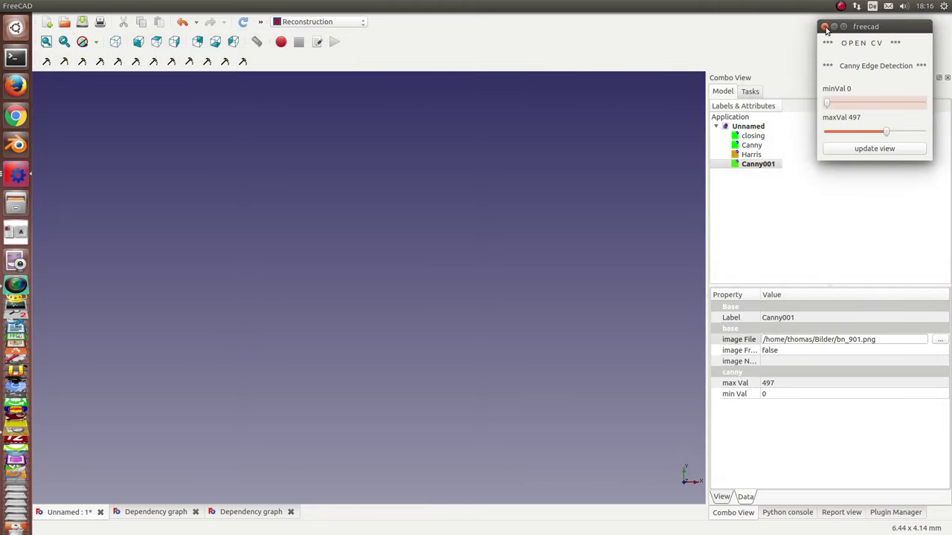
pyautogui.click(824, 27)
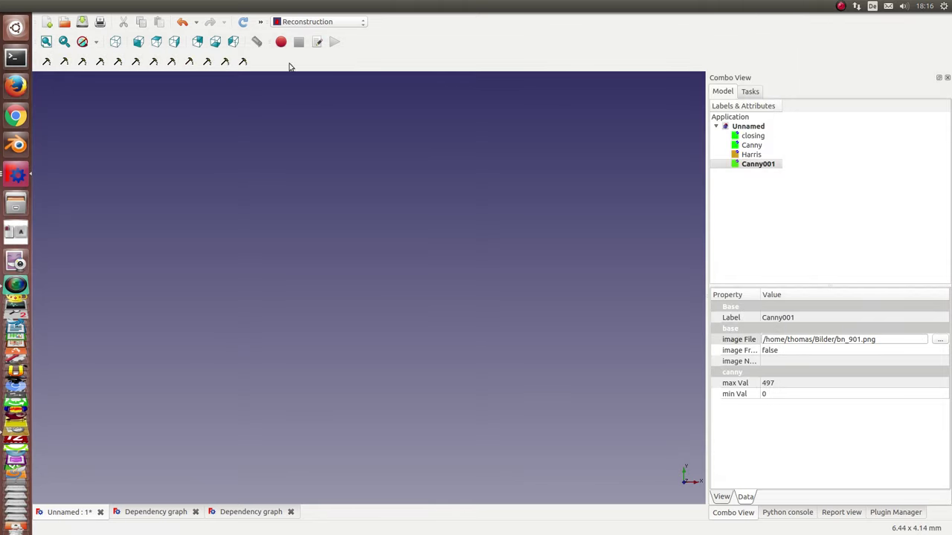
pyautogui.click(342, 174)
# Step: Add a Harris001 corner filter and open its settings and c1.png corner preview
pyautogui.click(169, 5)
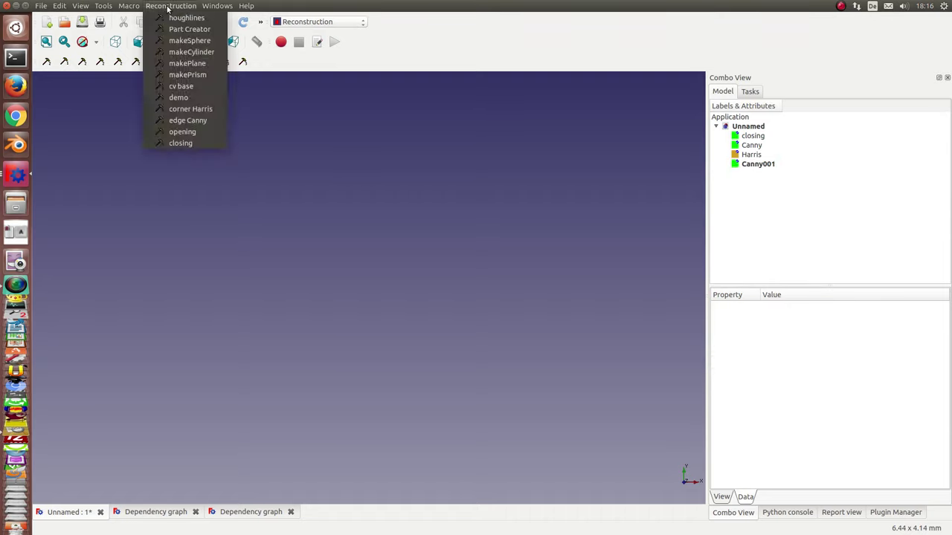
pyautogui.click(198, 113)
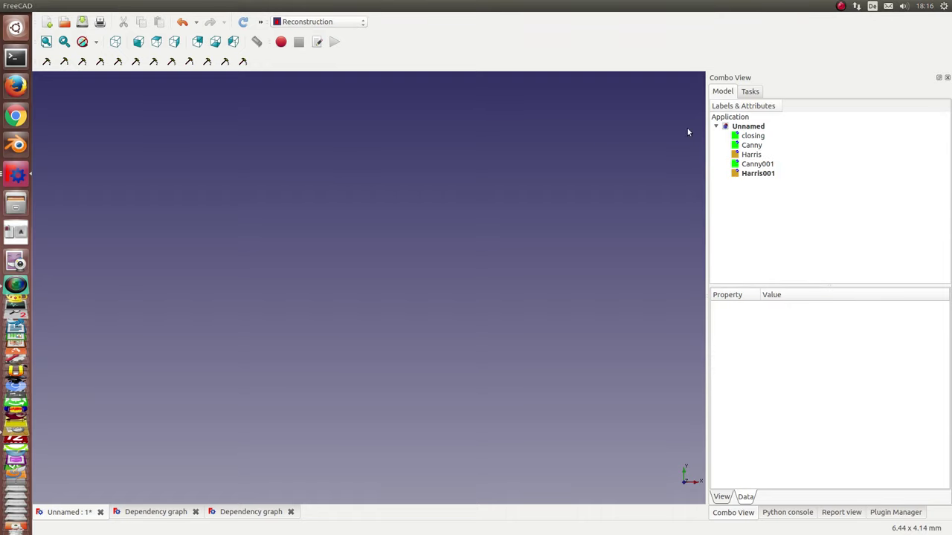
pyautogui.click(750, 174)
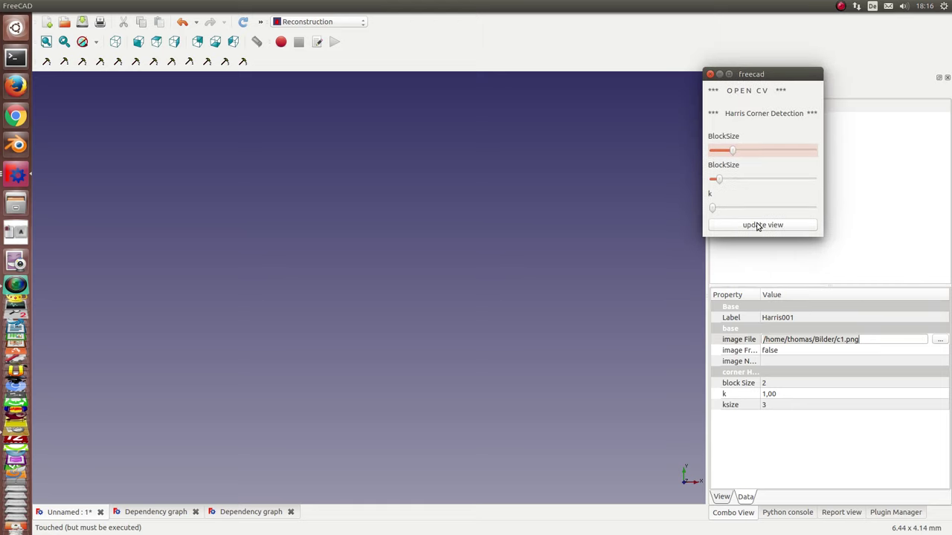
pyautogui.click(757, 225)
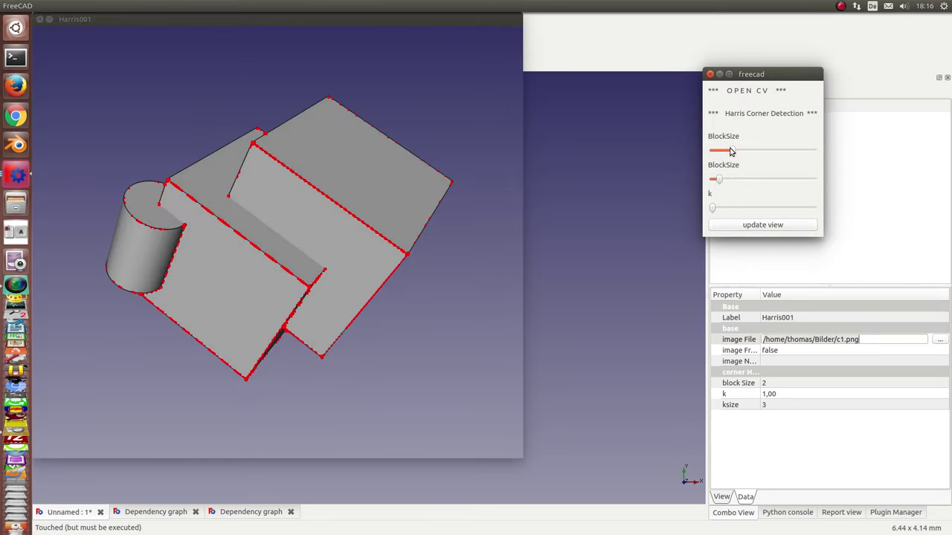
# Step: Set Harris001's kernel size to 10 so only corners are marked, then close settings
pyautogui.moveTo(731, 151); pyautogui.dragTo(734, 147)
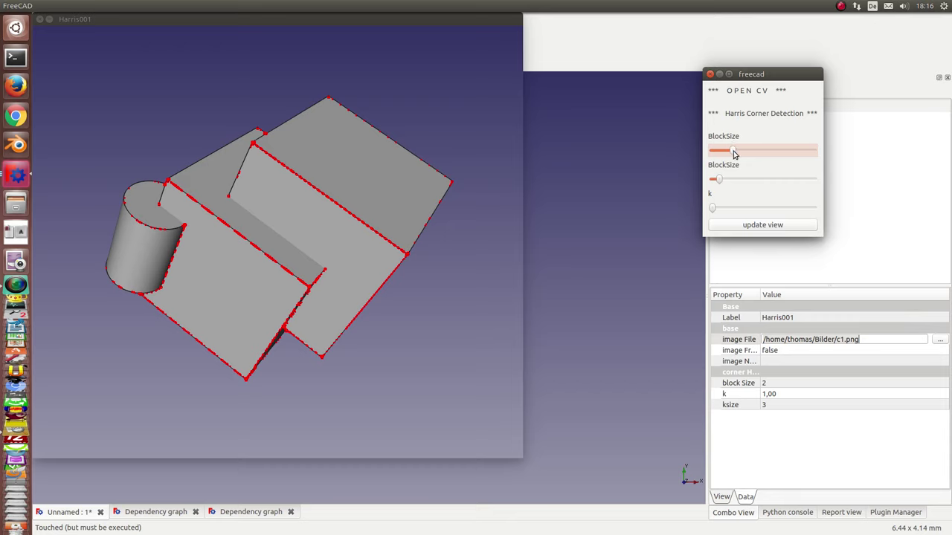
pyautogui.moveTo(732, 154); pyautogui.dragTo(717, 151)
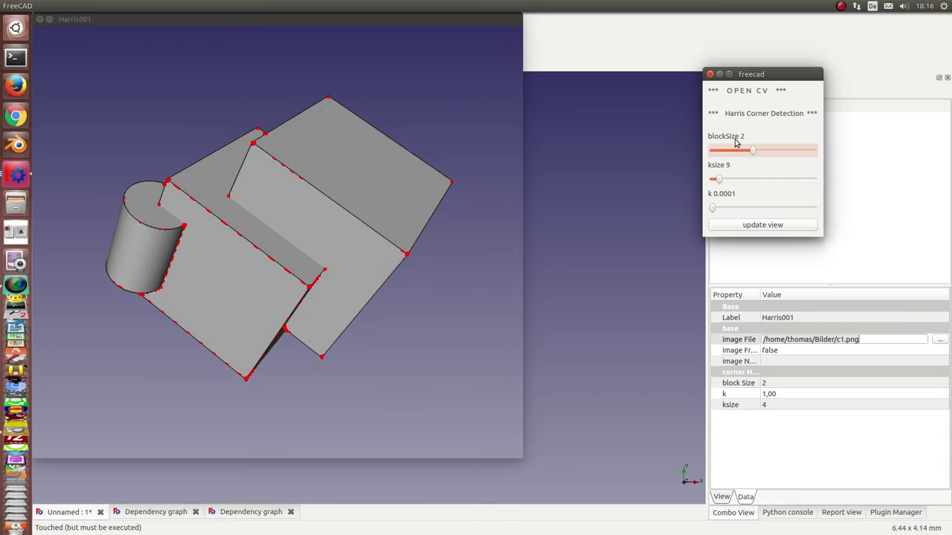
pyautogui.press('pageup')
pyautogui.press('pageup')
pyautogui.press('pageup')
pyautogui.press('pageup')
pyautogui.press('pageup')
pyautogui.press('pageup')
pyautogui.click(708, 75)
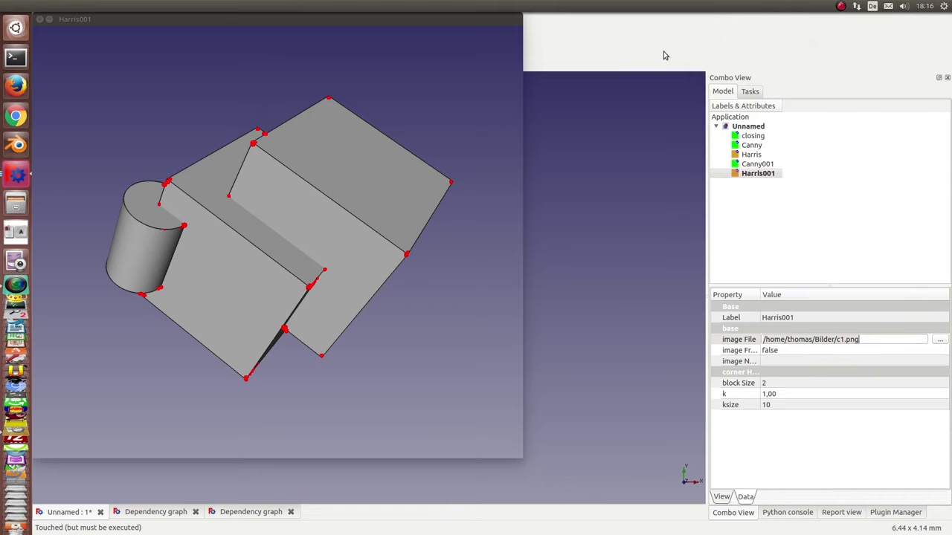
# Step: Close the Harris001 preview, add a closing001 filter, and open its building preview
pyautogui.click(39, 19)
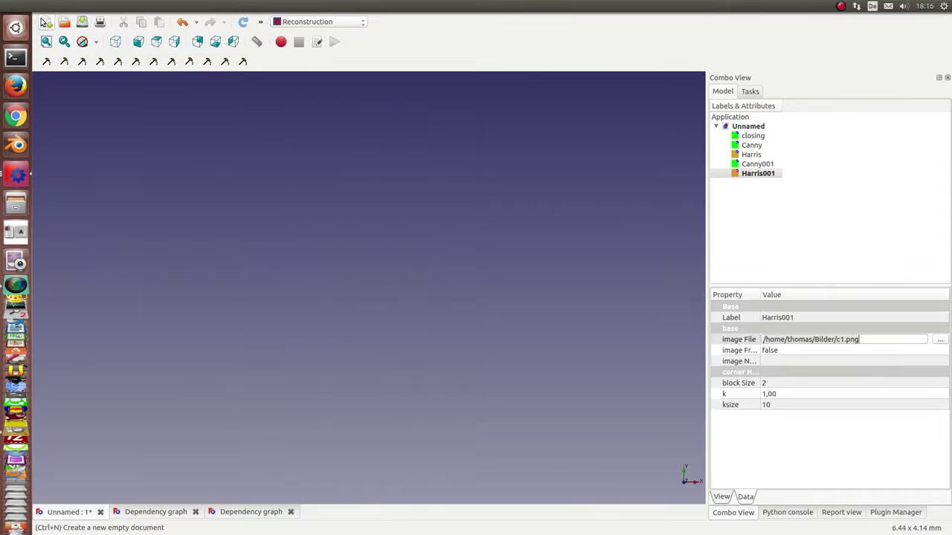
pyautogui.click(342, 153)
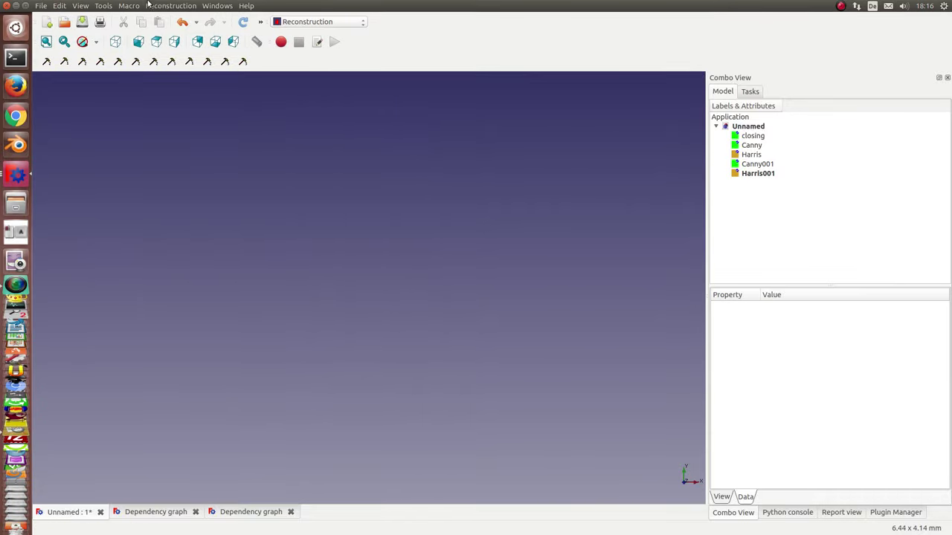
pyautogui.click(174, 7)
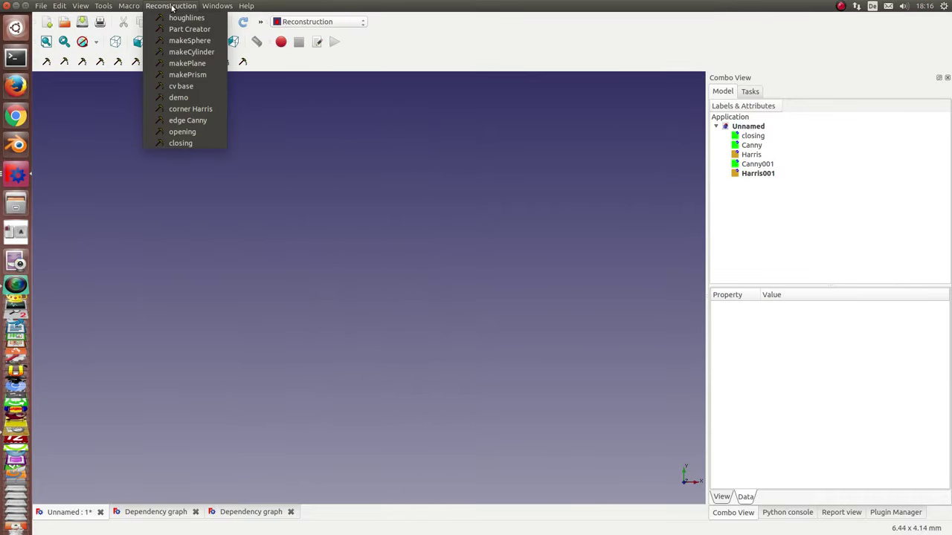
pyautogui.click(190, 144)
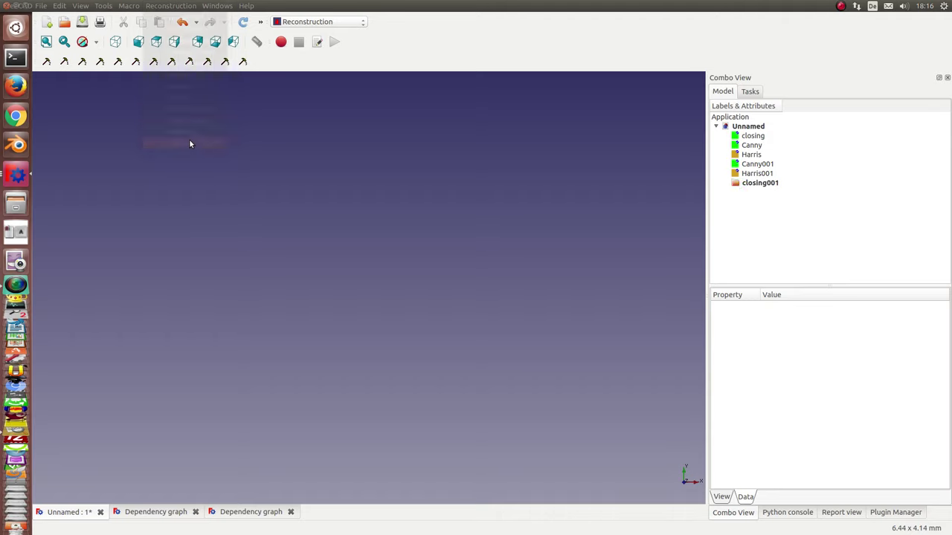
pyautogui.click(751, 184)
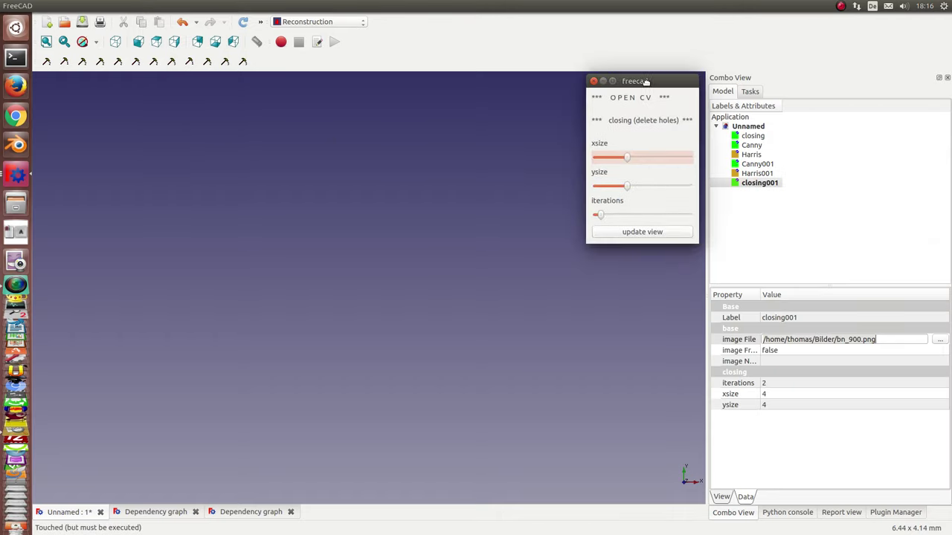
pyautogui.click(640, 231)
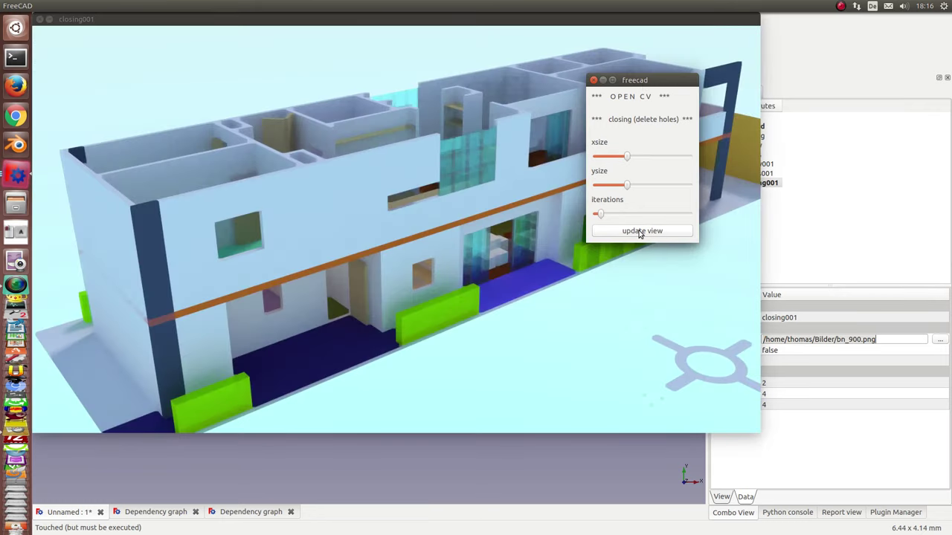
pyautogui.moveTo(624, 81); pyautogui.dragTo(830, 50)
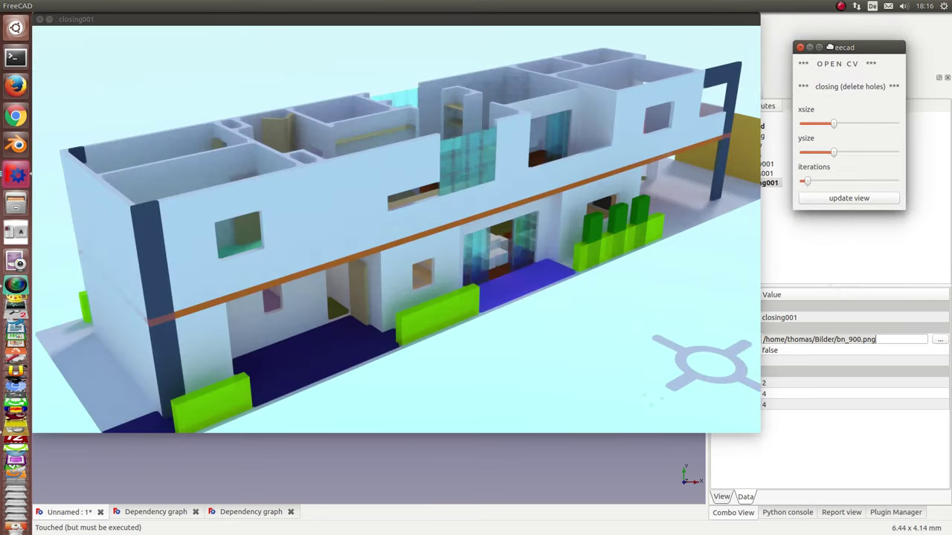
# Step: Set closing001's xsize to 10 and ysize to 5 using sliders and arrow keys
pyautogui.moveTo(834, 130); pyautogui.dragTo(768, 129)
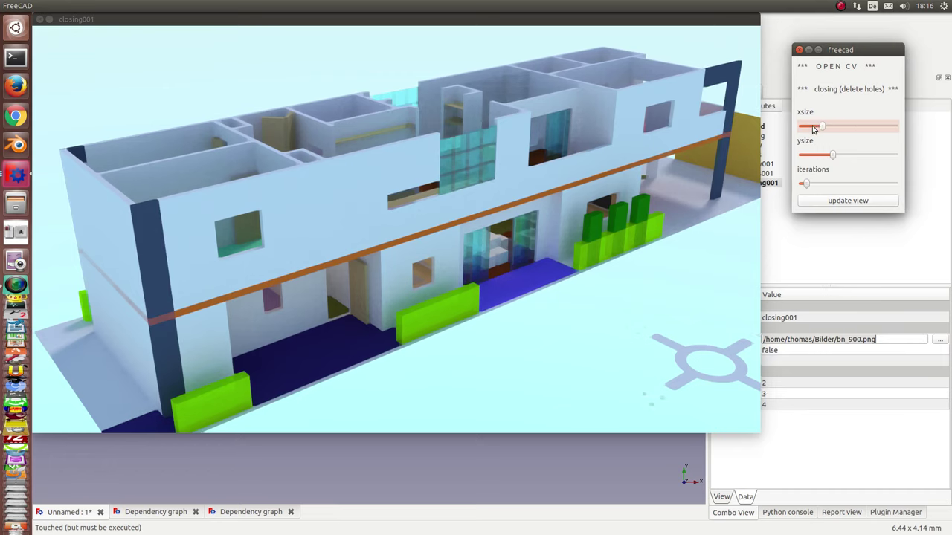
pyautogui.moveTo(833, 154); pyautogui.dragTo(753, 154)
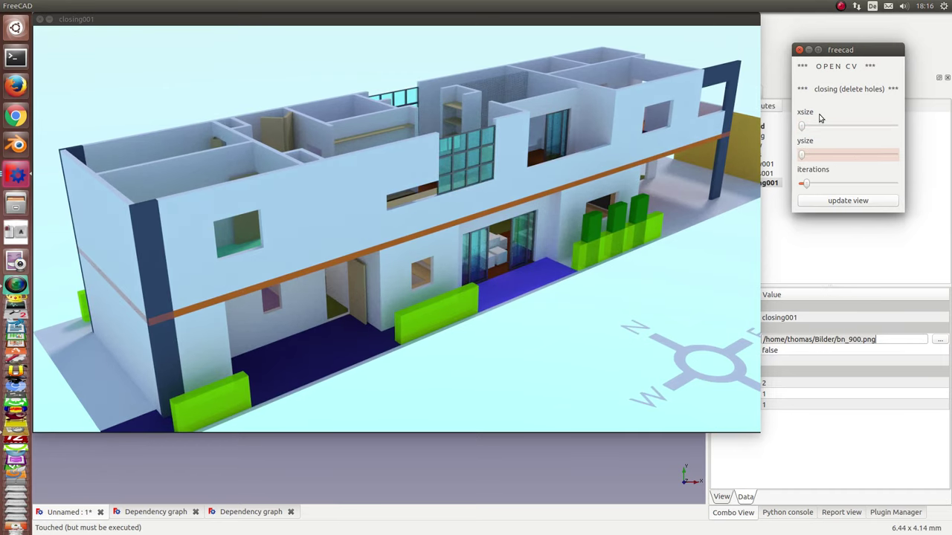
pyautogui.click(801, 129)
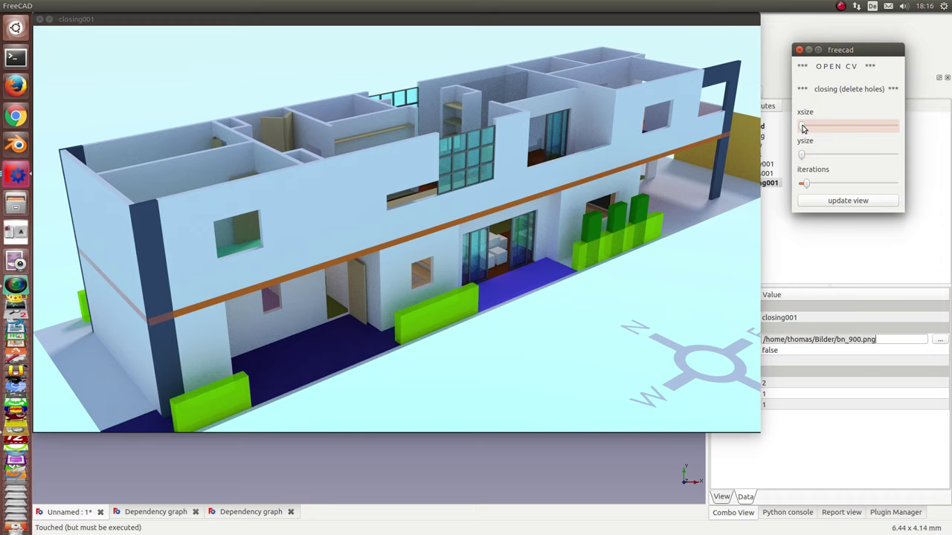
pyautogui.press('Right')
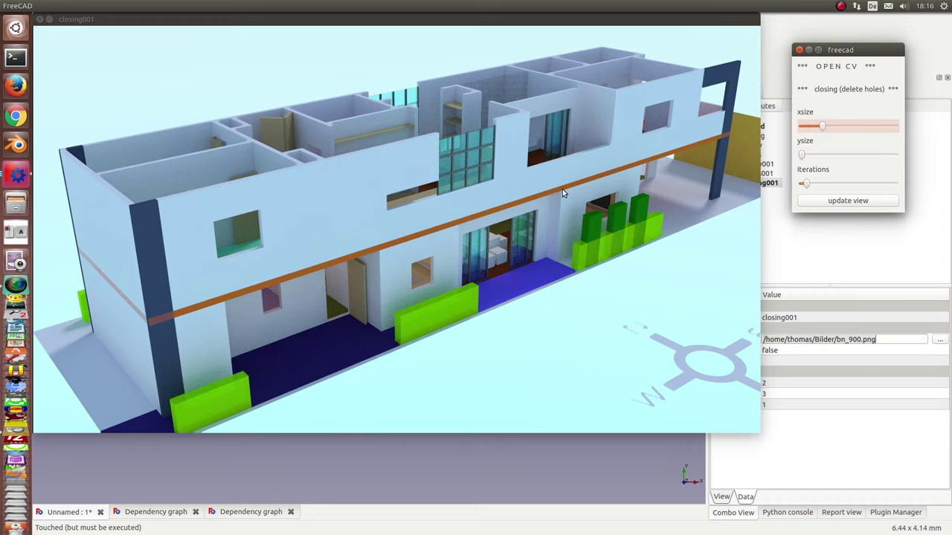
pyautogui.press('Right')
pyautogui.press('Right')
pyautogui.press('Right')
pyautogui.press('Right')
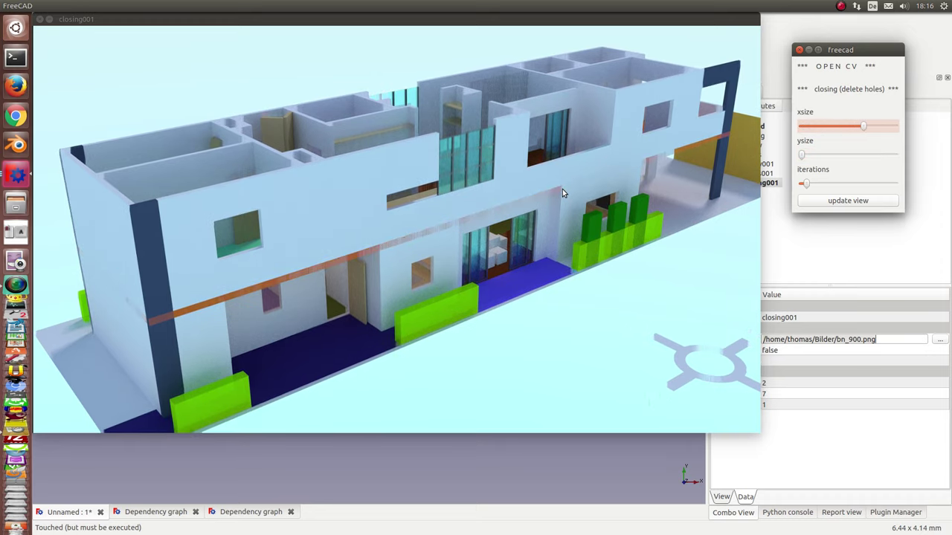
pyautogui.press('Right')
pyautogui.press('Right')
pyautogui.press('Right')
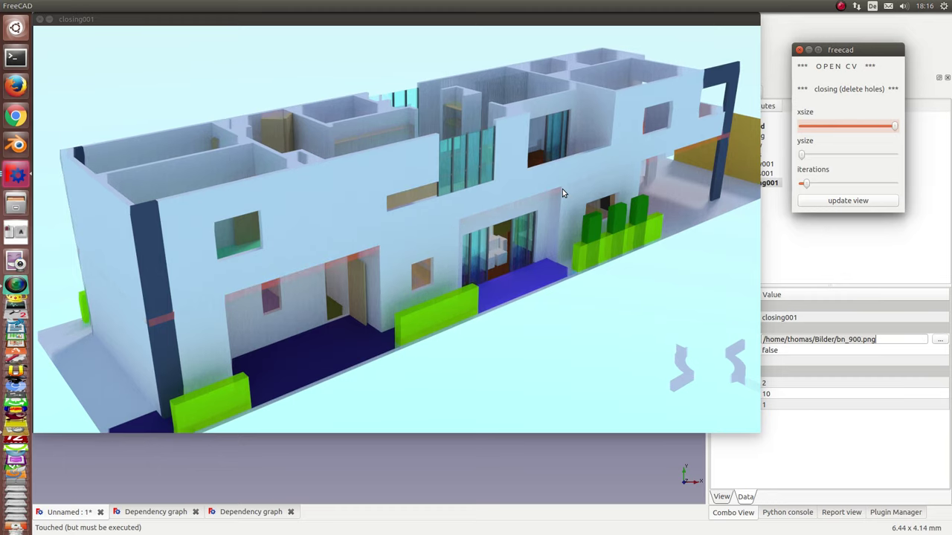
pyautogui.click(801, 155)
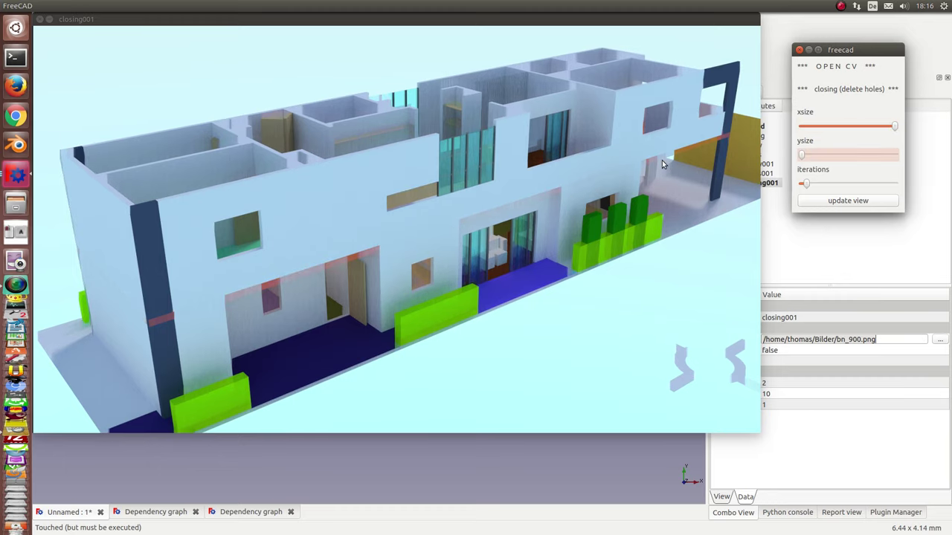
pyautogui.press('Right')
pyautogui.press('Right')
pyautogui.press('Right')
pyautogui.press('Right')
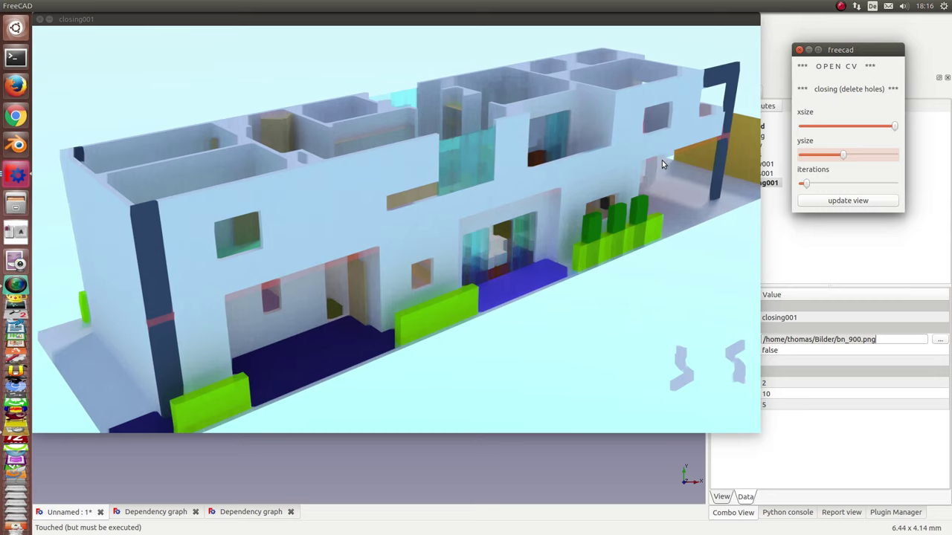
pyautogui.press('Right')
pyautogui.press('Right')
pyautogui.press('Right')
pyautogui.press('Right')
pyautogui.press('Right')
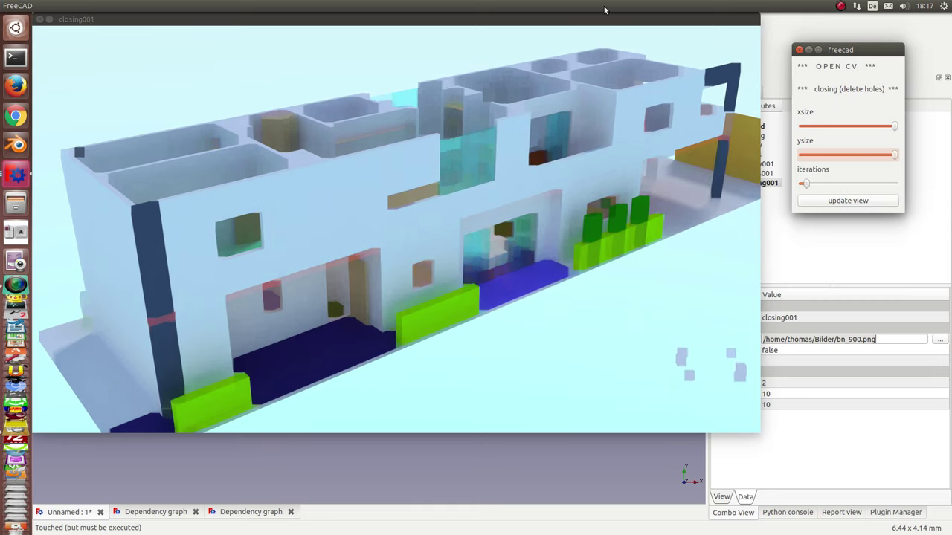
# Step: Lower the closing001 preview window to uncover FreeCAD's toolbars
pyautogui.moveTo(381, 20); pyautogui.dragTo(378, 80)
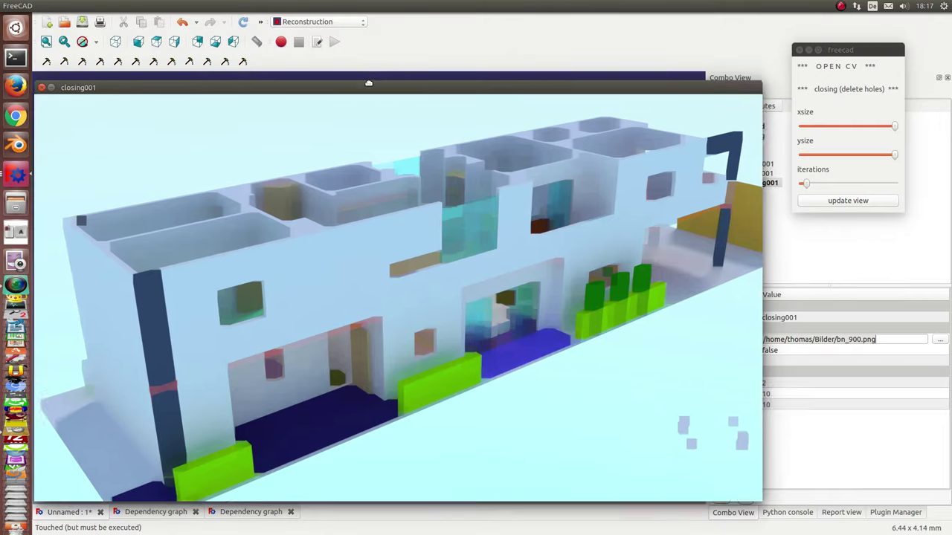